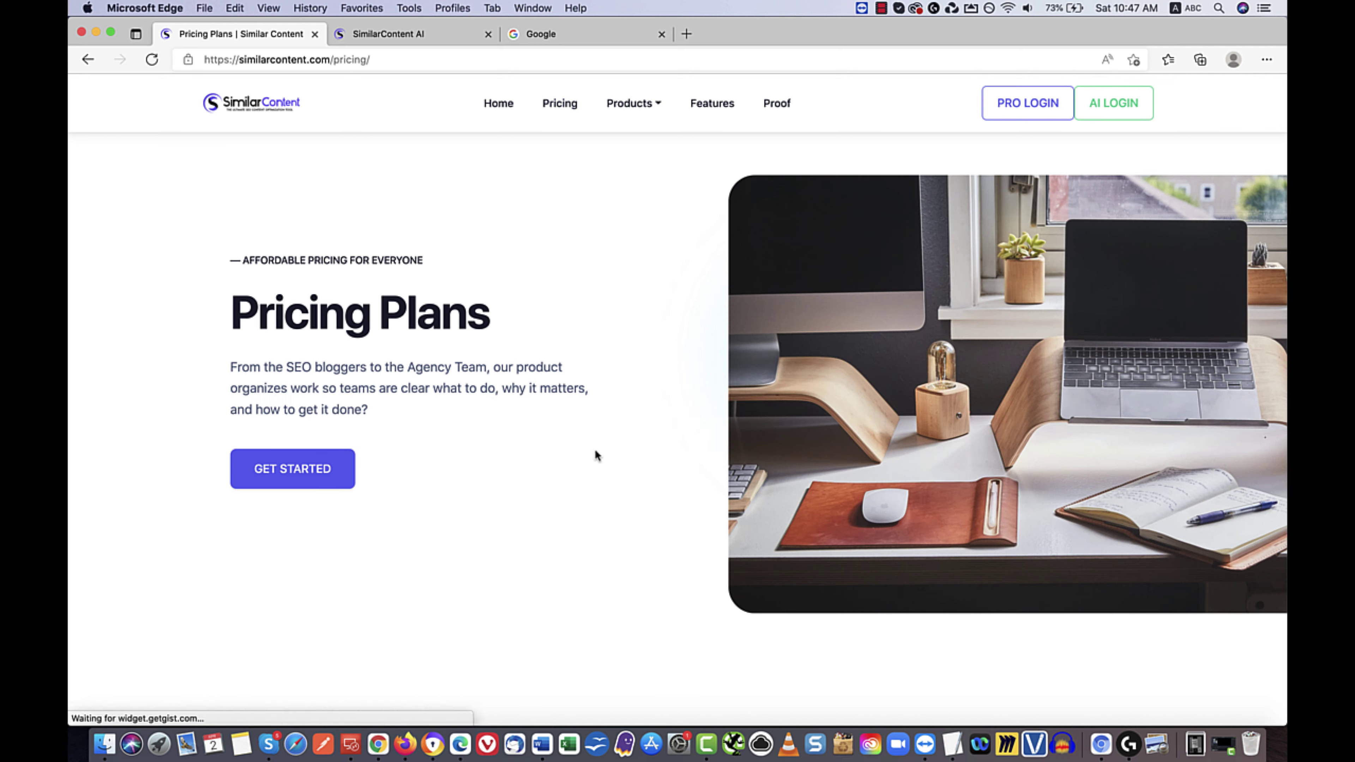
Step: Examine the AI version pricing on the SimilarContent pricing page
{"action": "scroll", "coordinate": [597, 454], "scroll_direction": "down", "scroll_amount": 15}
{"action": "scroll", "coordinate": [596, 454], "scroll_direction": "down", "scroll_amount": 6}
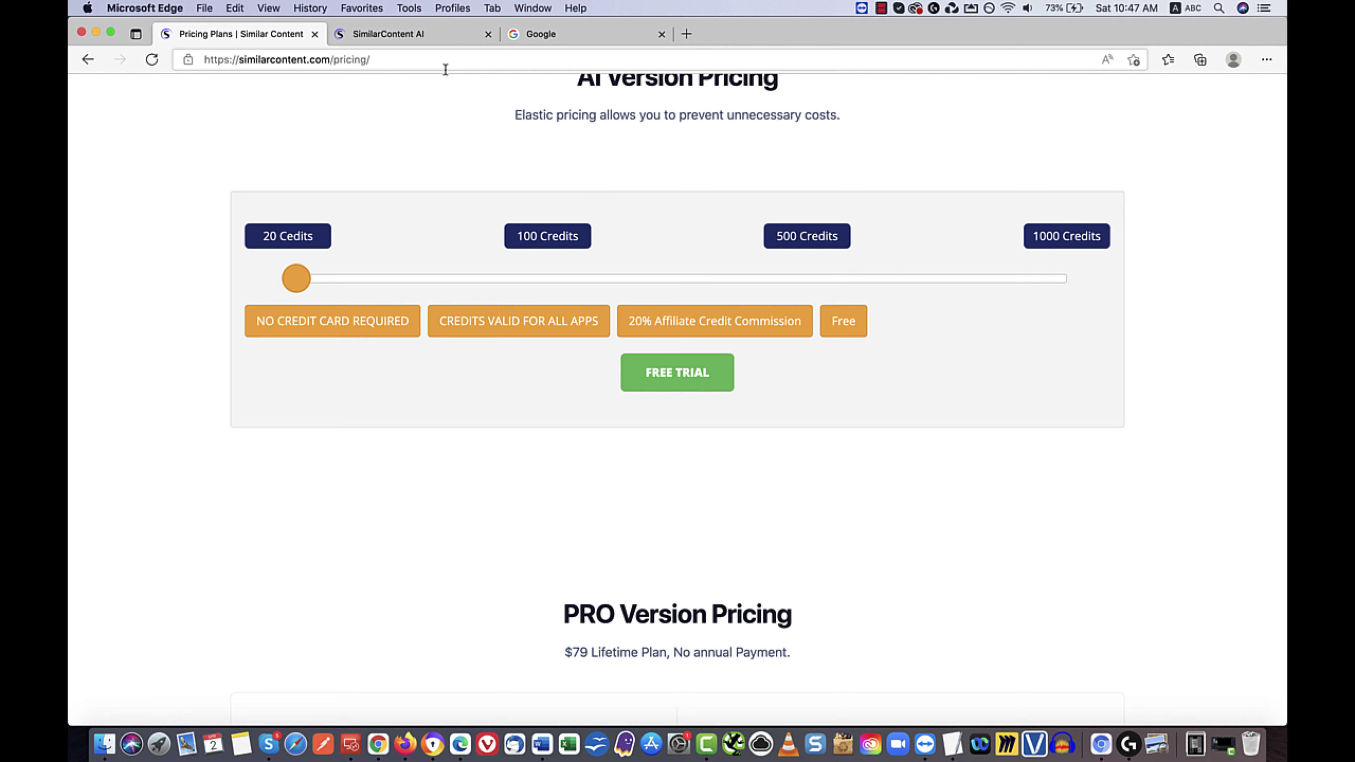
Step: Start a new project in the SimilarContent AI dashboard and name it seo
{"action": "left_click", "coordinate": [435, 35]}
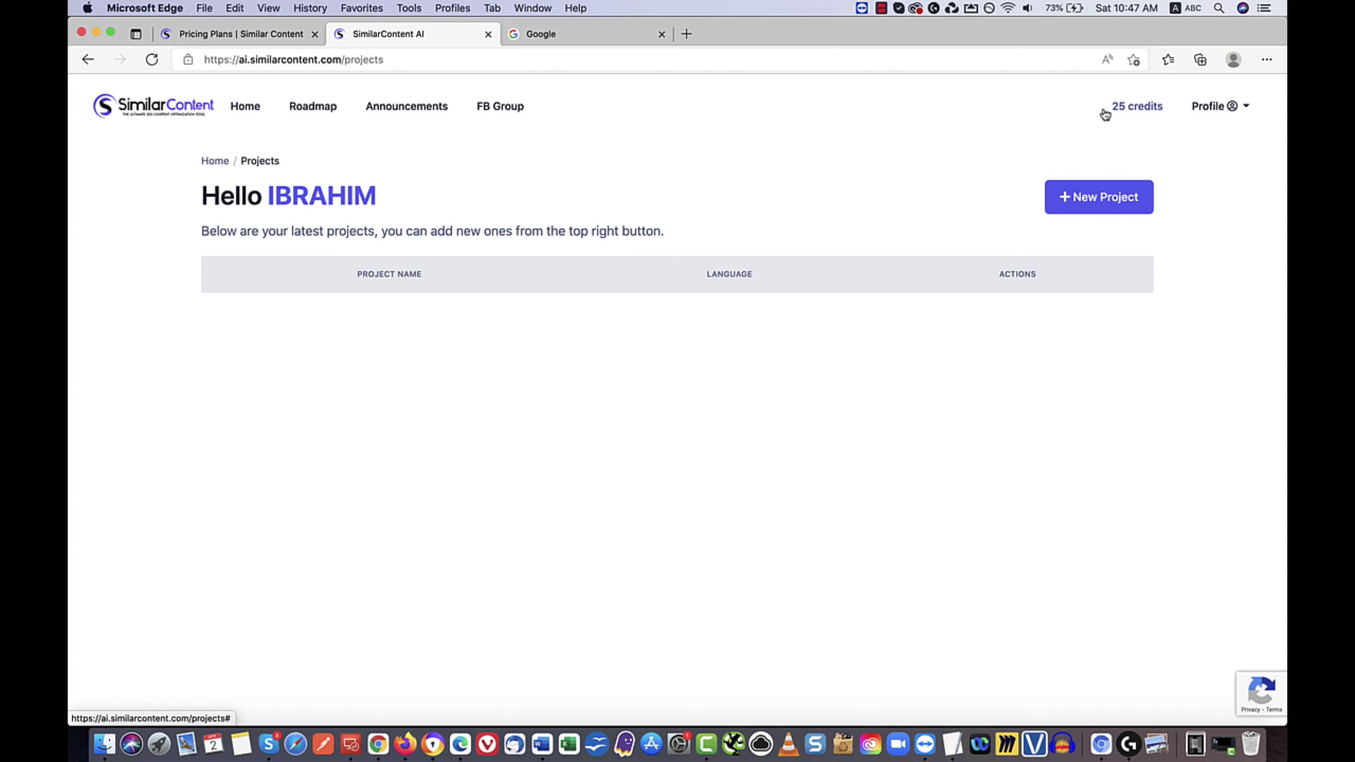
{"action": "left_click", "coordinate": [1092, 198]}
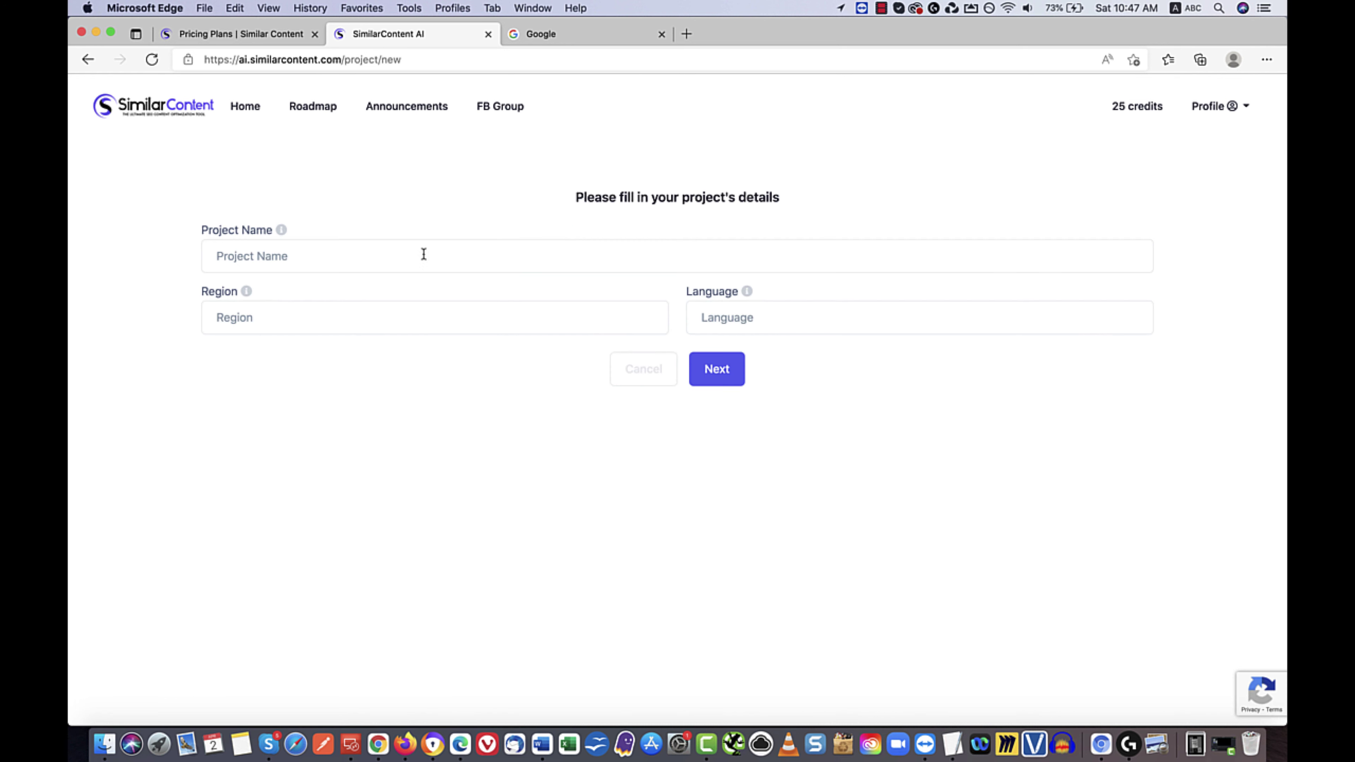
{"action": "left_click", "coordinate": [423, 254]}
{"action": "type", "text": "seo"}
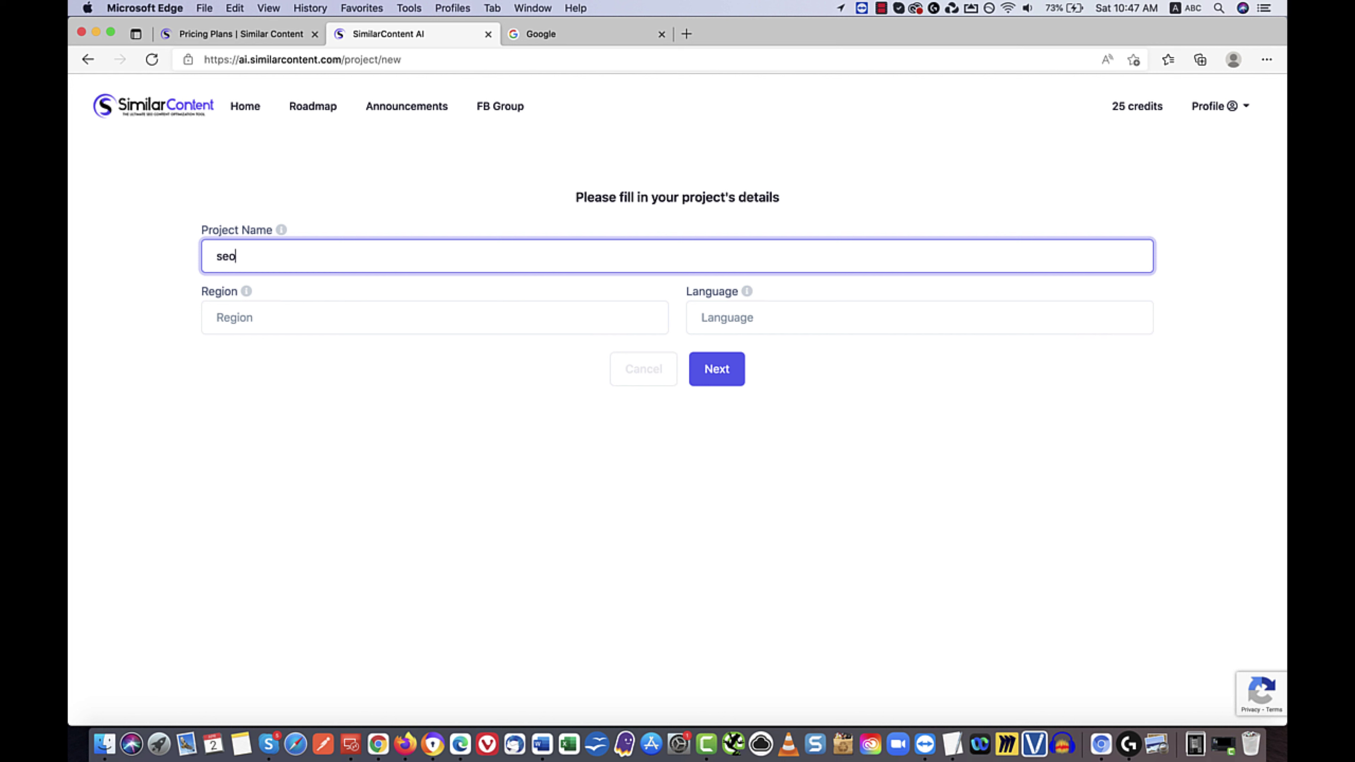
Step: Set the project's region to United States and its language to English, and submit these details
{"action": "left_click", "coordinate": [494, 316]}
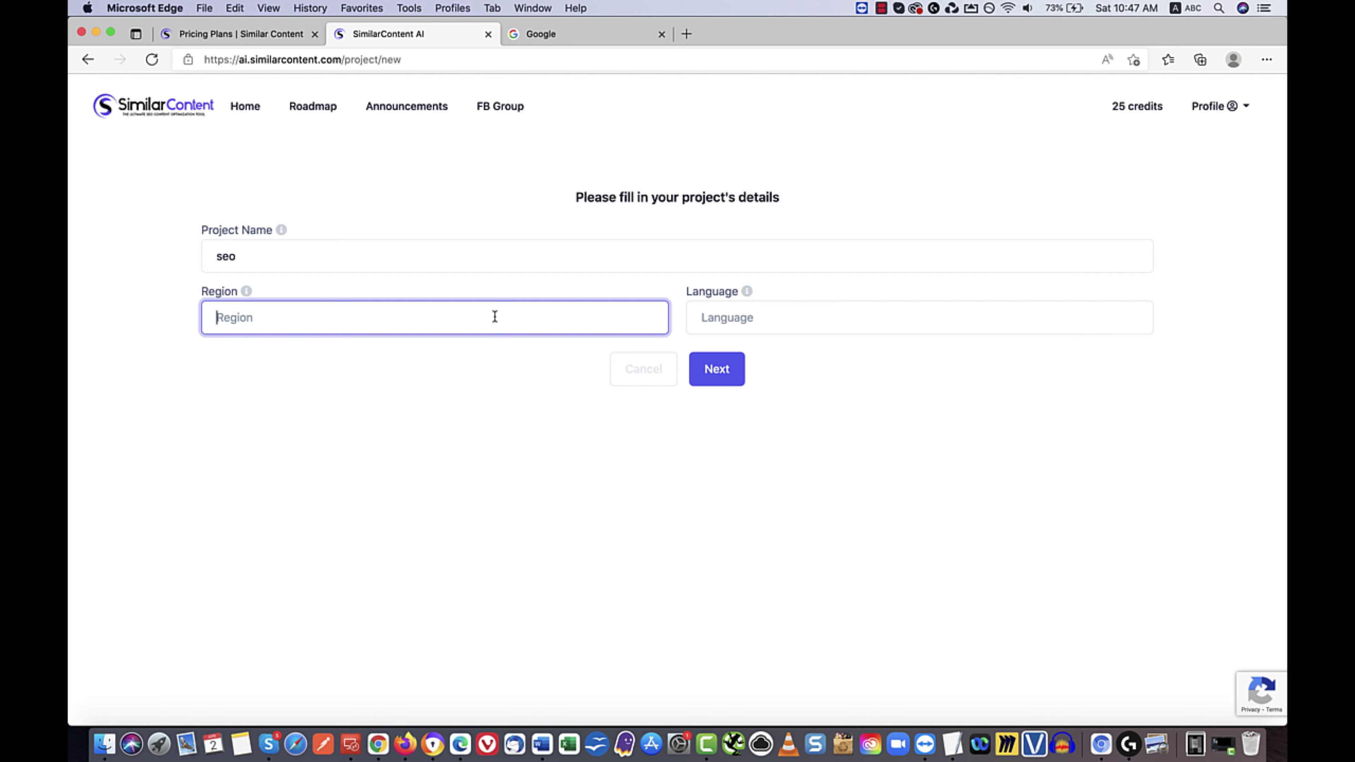
{"action": "type", "text": "uni"}
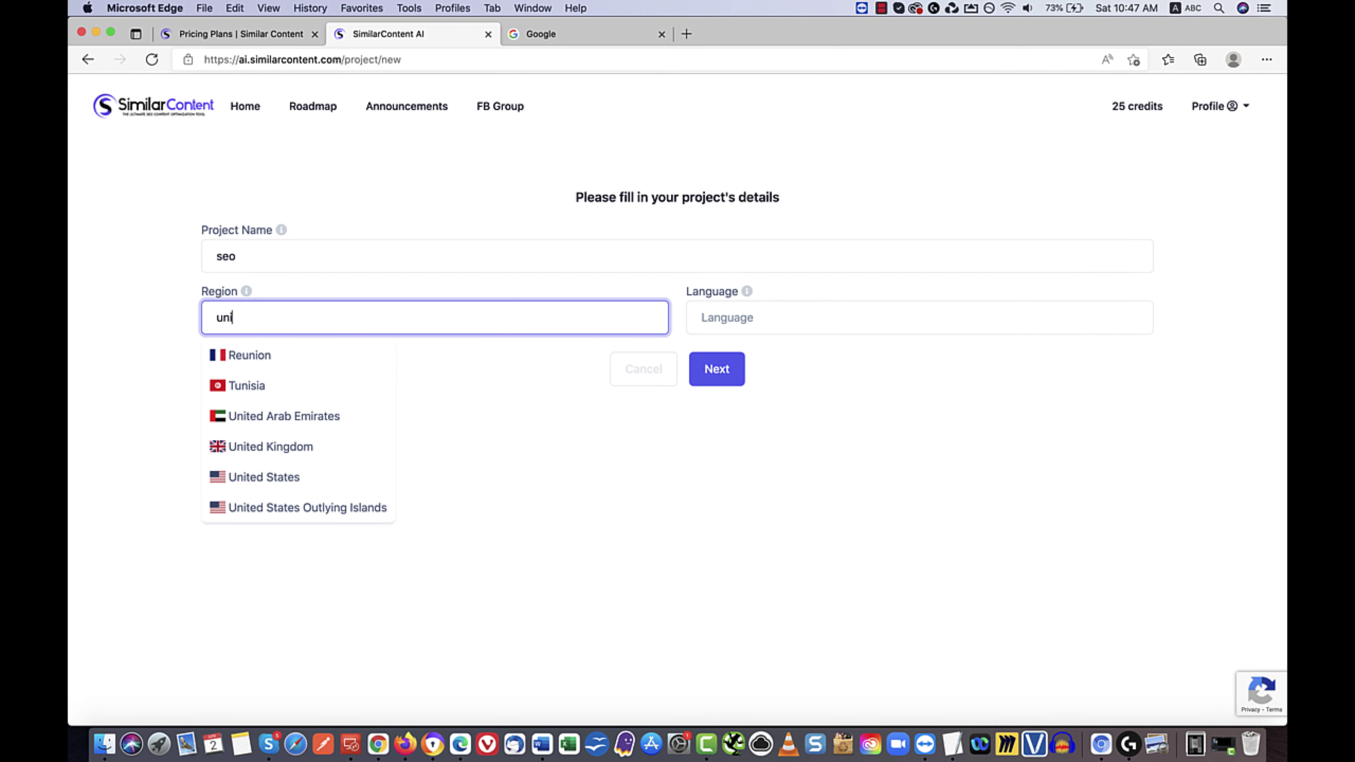
{"action": "type", "text": "ted"}
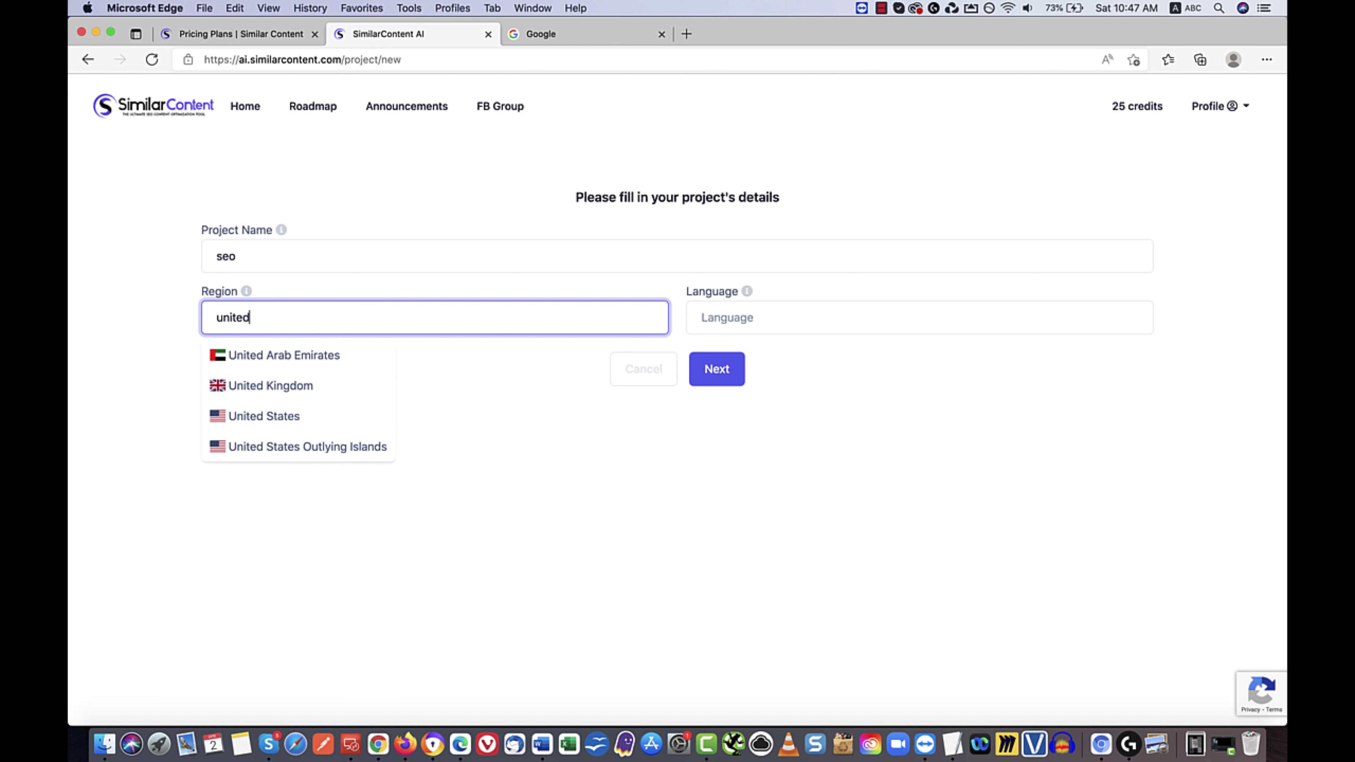
{"action": "left_click", "coordinate": [320, 417]}
{"action": "left_click", "coordinate": [758, 323]}
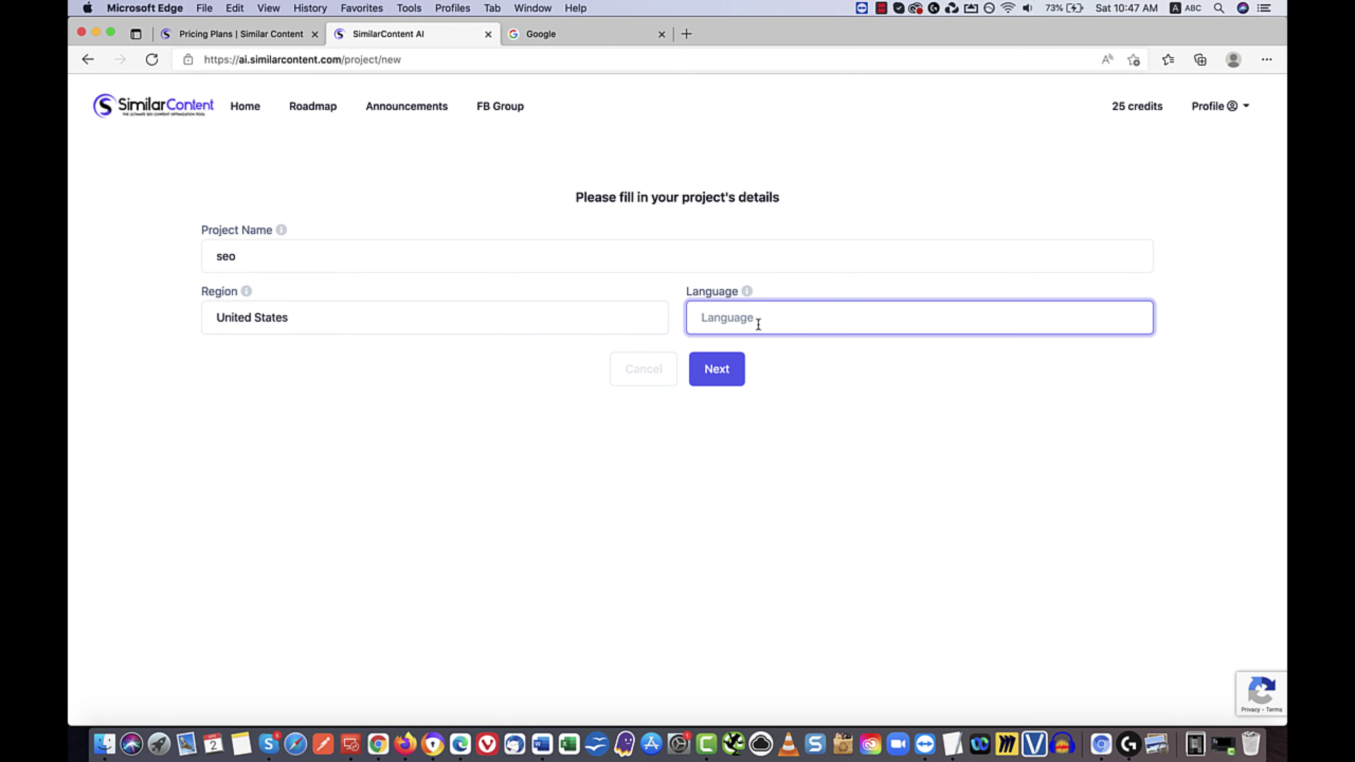
{"action": "type", "text": "eng"}
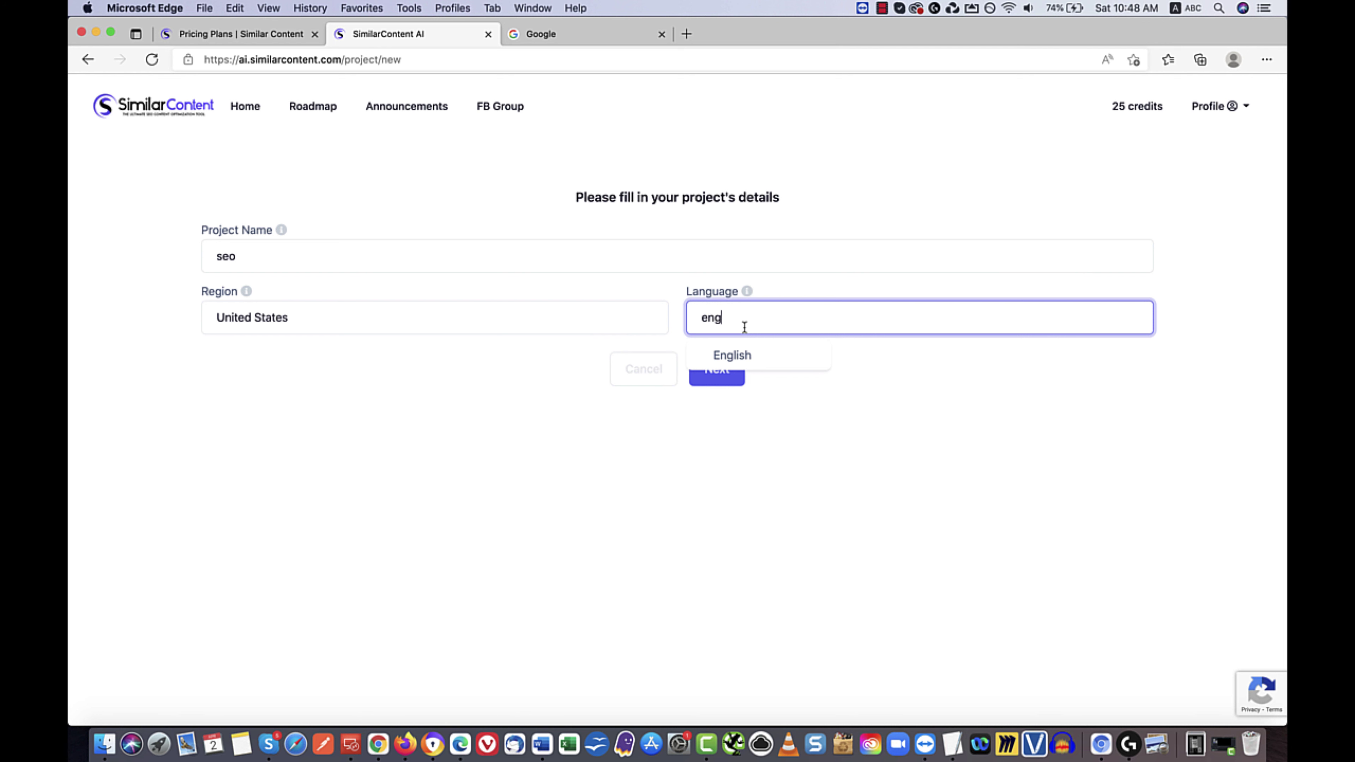
{"action": "left_click", "coordinate": [758, 353]}
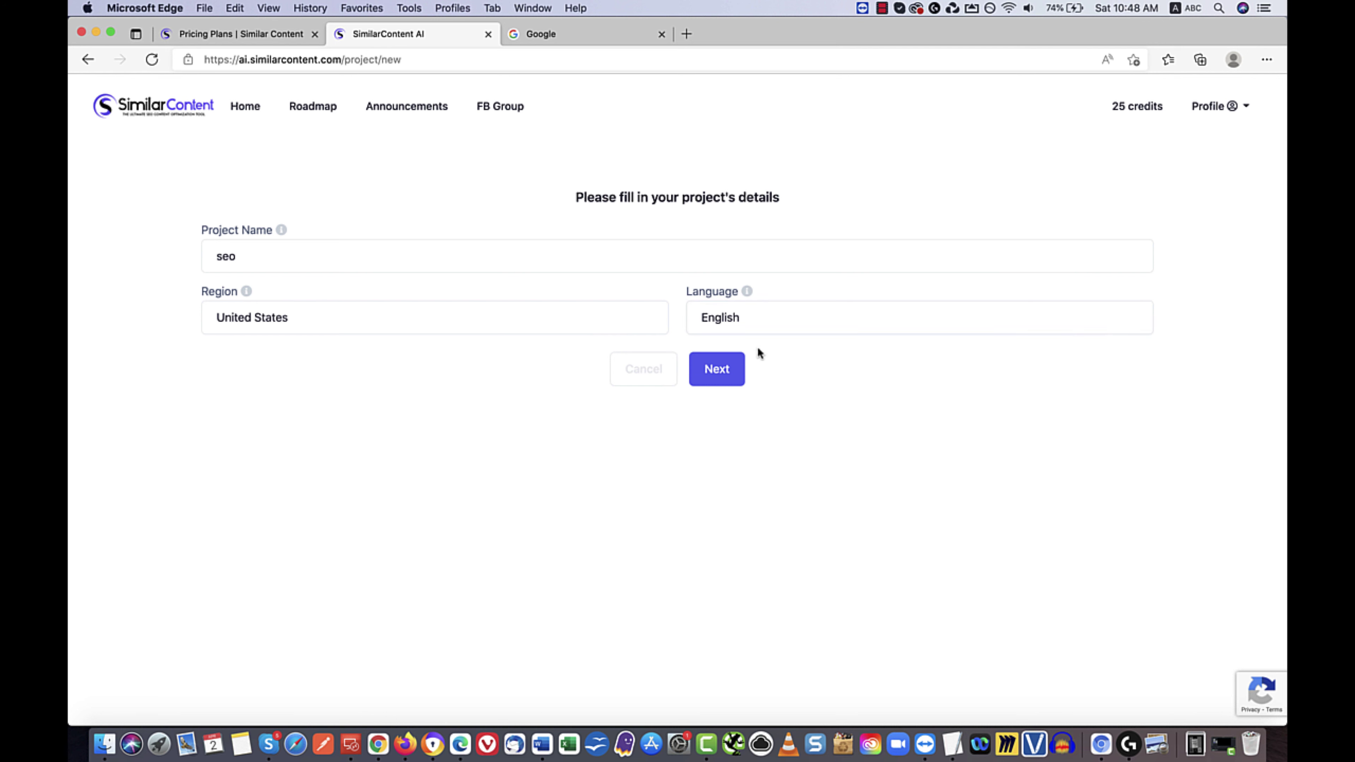
{"action": "left_click", "coordinate": [718, 369]}
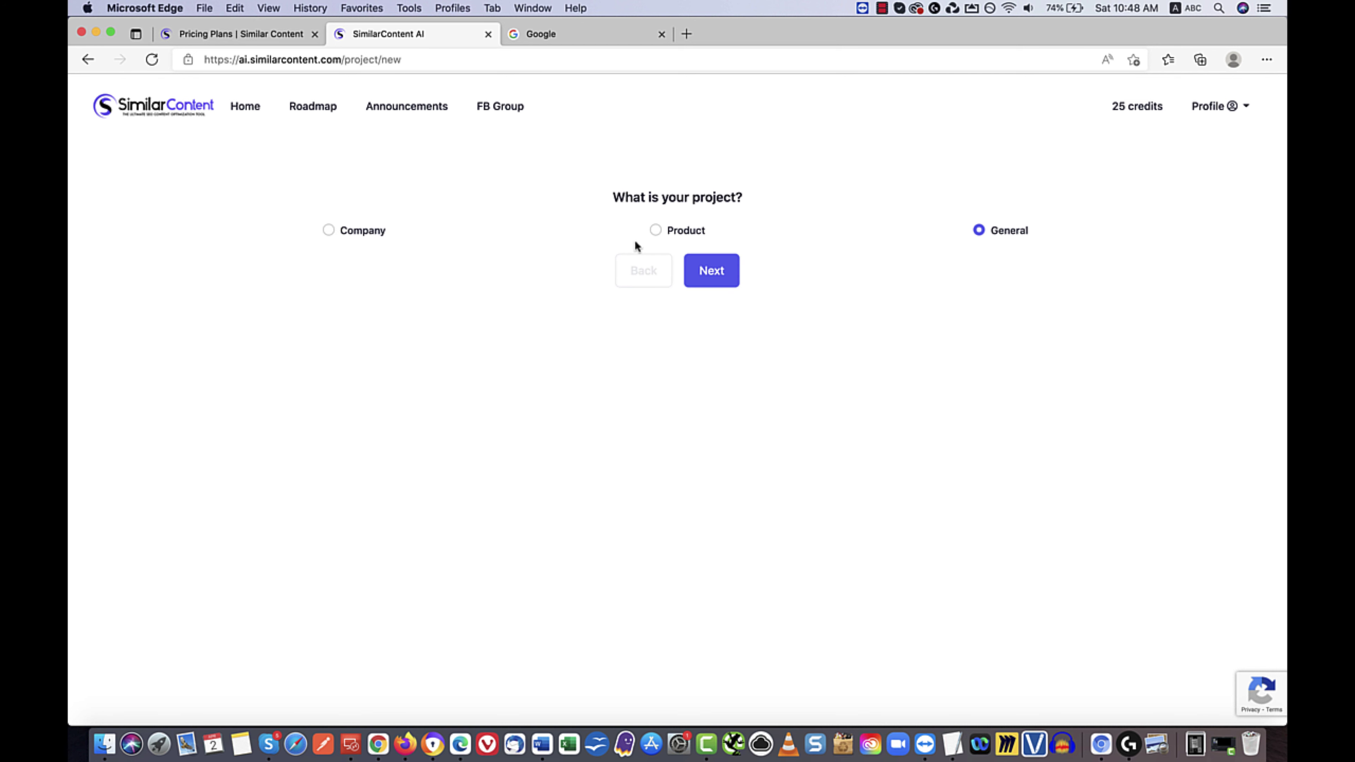
Step: Choose General as the project type and continue to the project's keyword details
{"action": "left_click", "coordinate": [655, 230]}
{"action": "left_click", "coordinate": [328, 230]}
{"action": "left_click", "coordinate": [655, 230]}
{"action": "left_click", "coordinate": [979, 231]}
{"action": "left_click", "coordinate": [715, 277]}
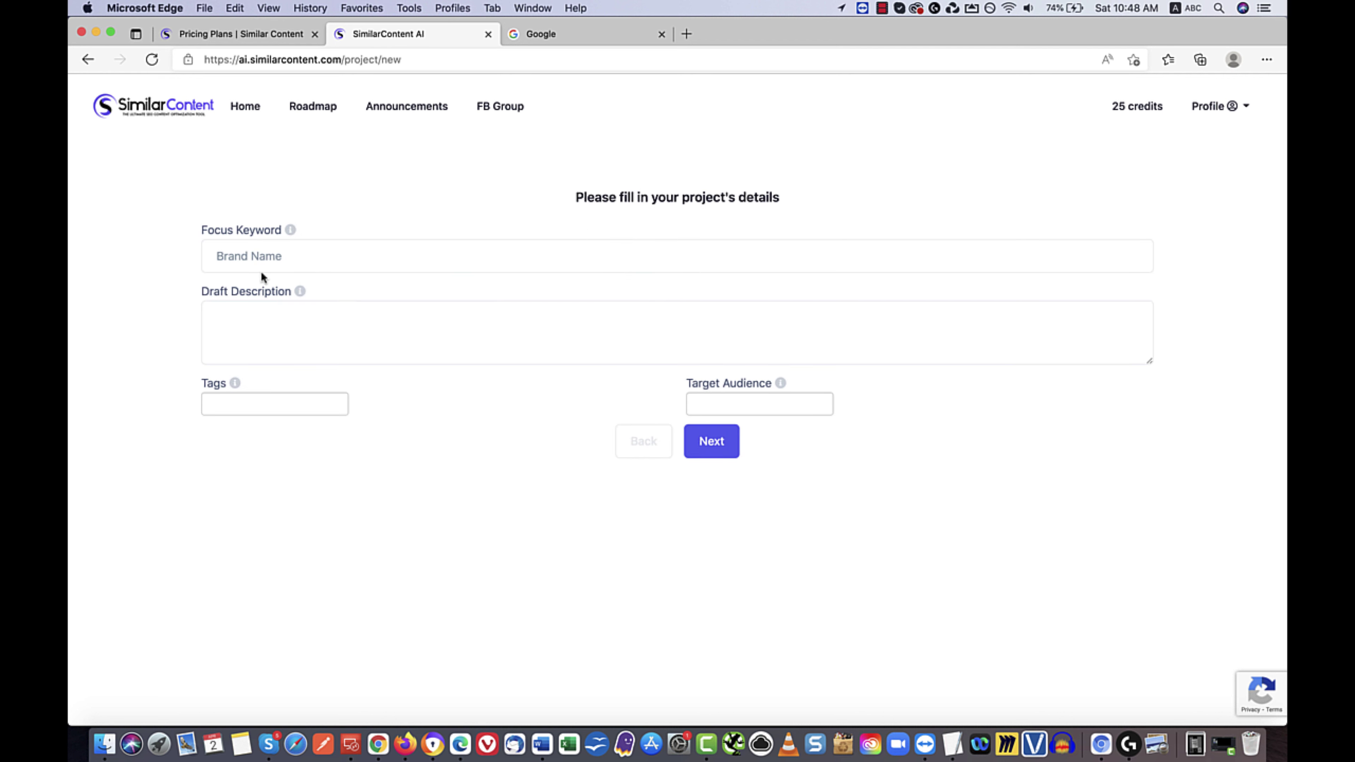
Step: Search Google for seo and block the site's location request
{"action": "left_click", "coordinate": [277, 320]}
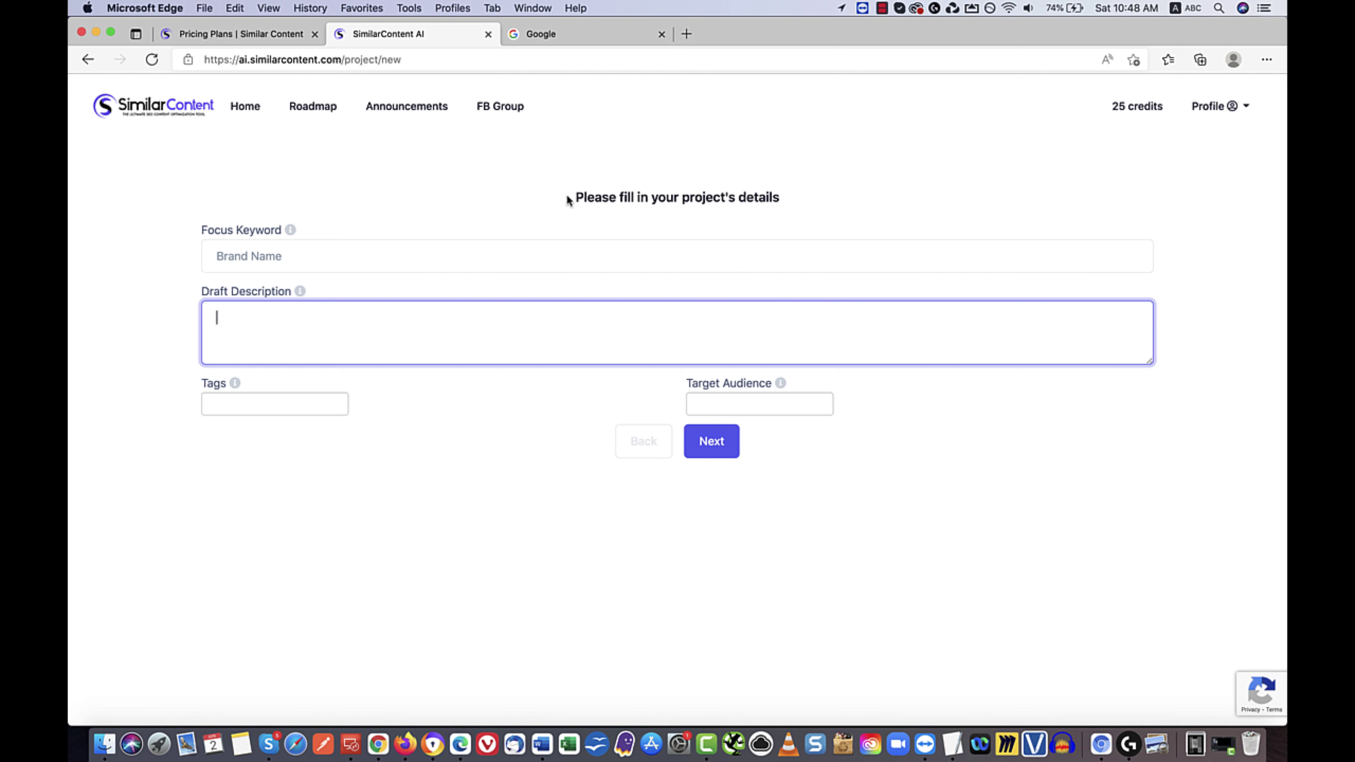
{"action": "left_click", "coordinate": [539, 36]}
{"action": "type", "text": "seo"}
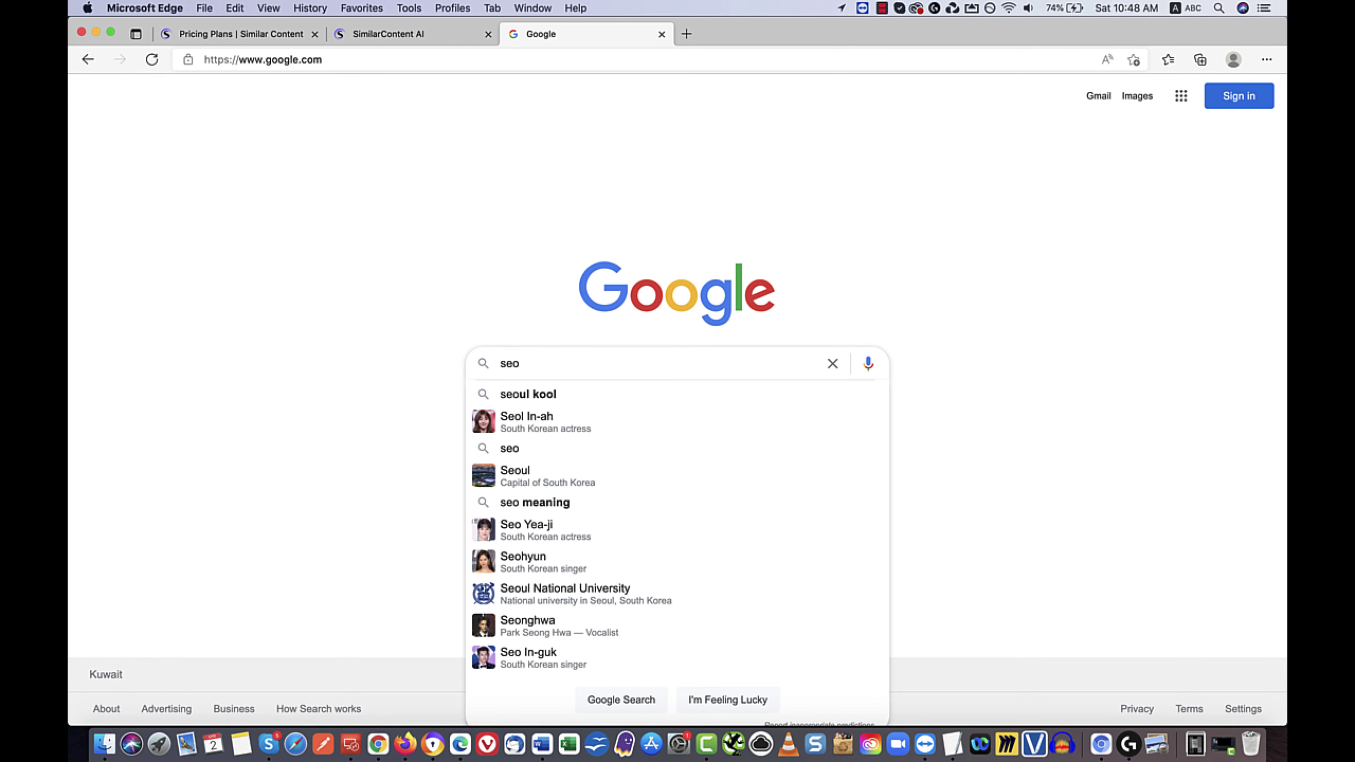
{"action": "key", "text": "Return"}
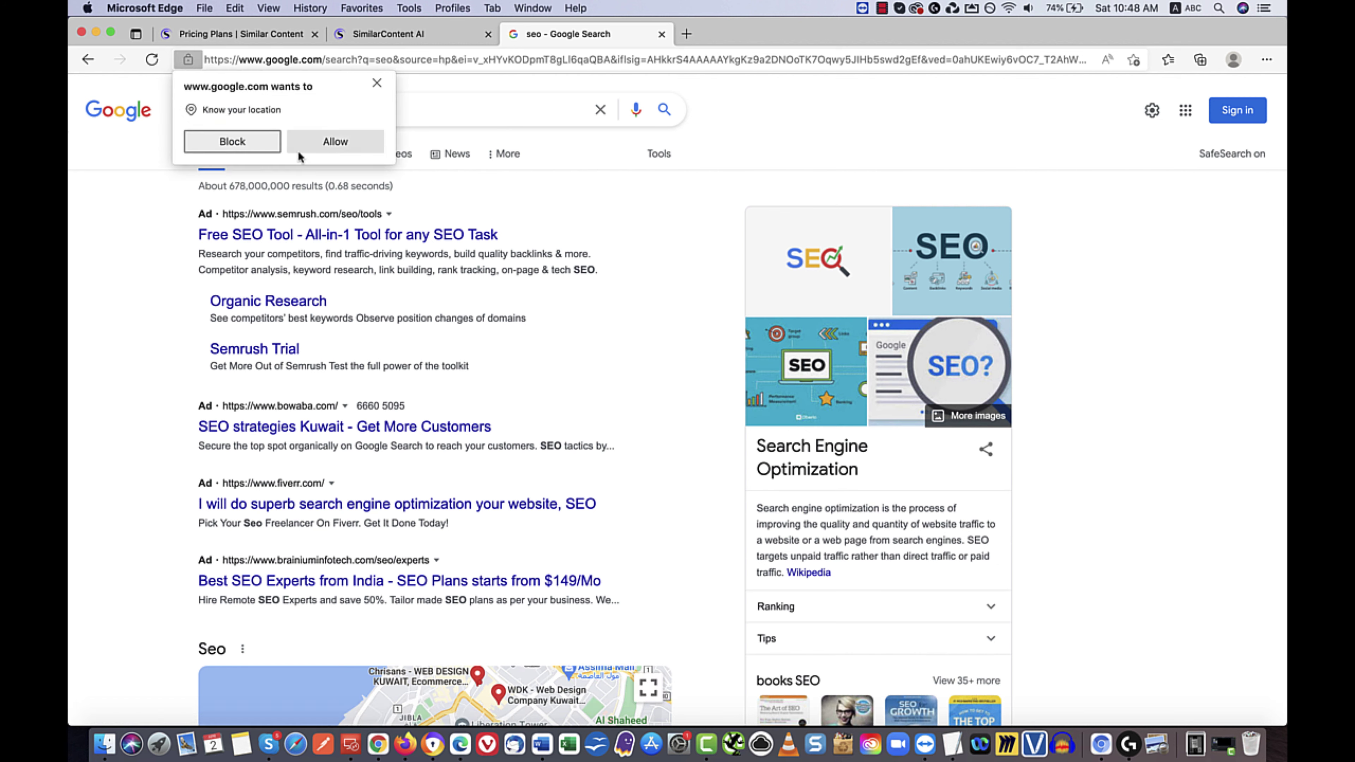
{"action": "left_click", "coordinate": [257, 145]}
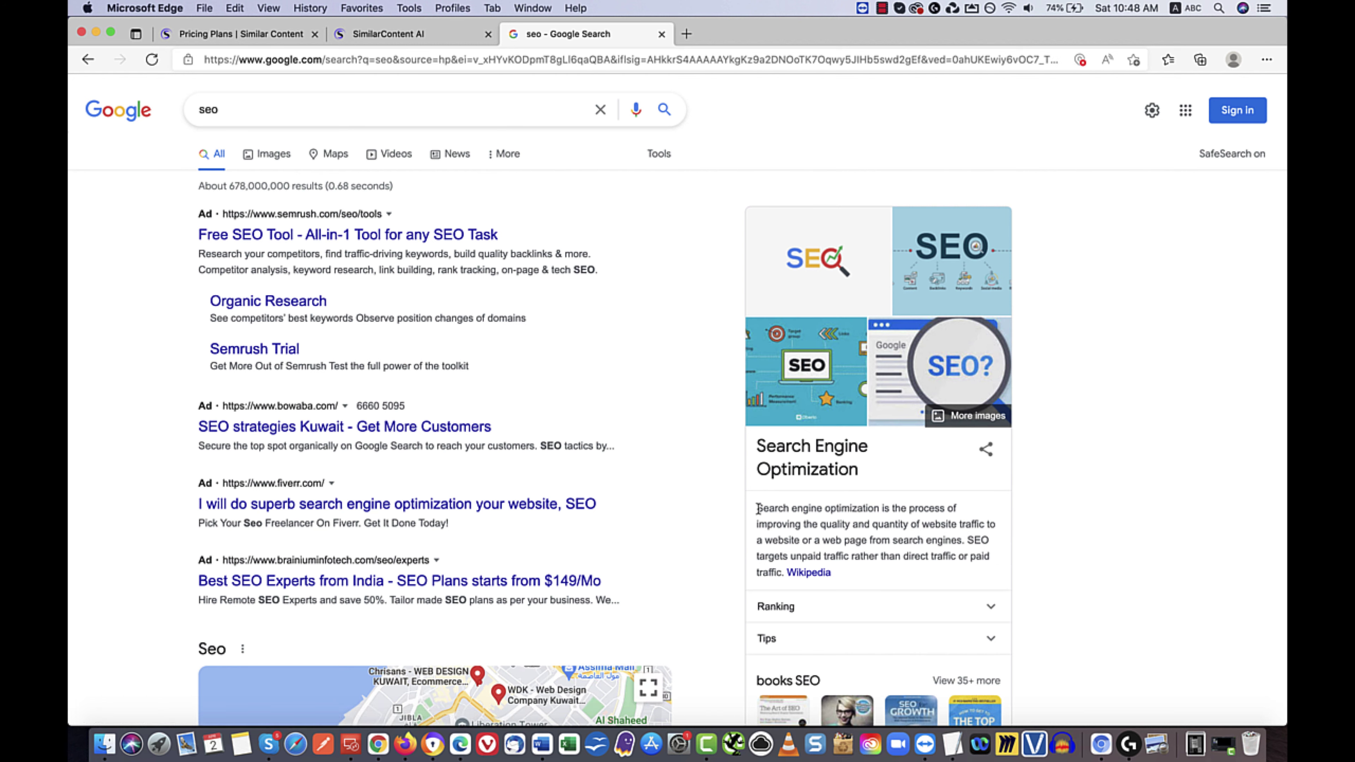
Step: Copy the search engine optimization definition from the Google results into the project's draft description
{"action": "left_click_drag", "start_coordinate": [754, 507], "coordinate": [784, 572]}
{"action": "key", "text": "super+c"}
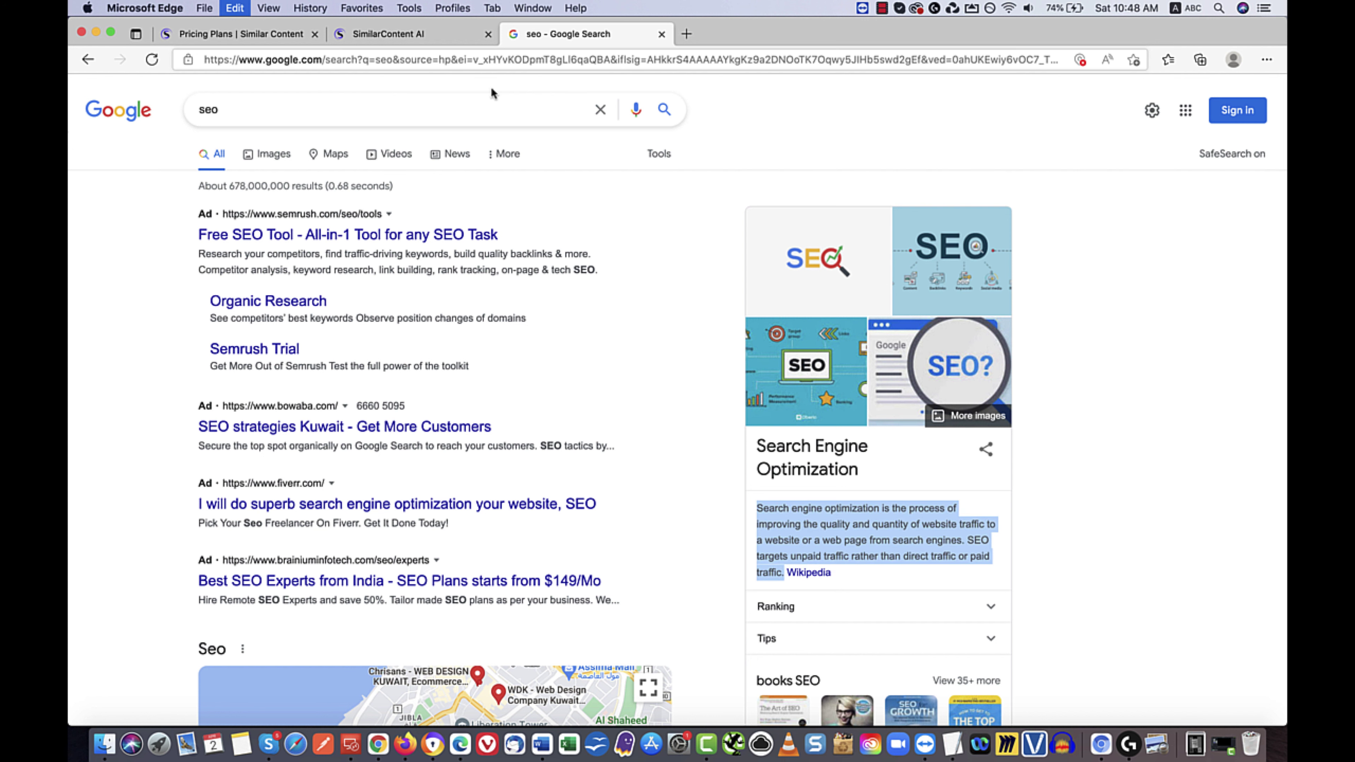
{"action": "left_click", "coordinate": [389, 33]}
{"action": "key", "text": "super+v"}
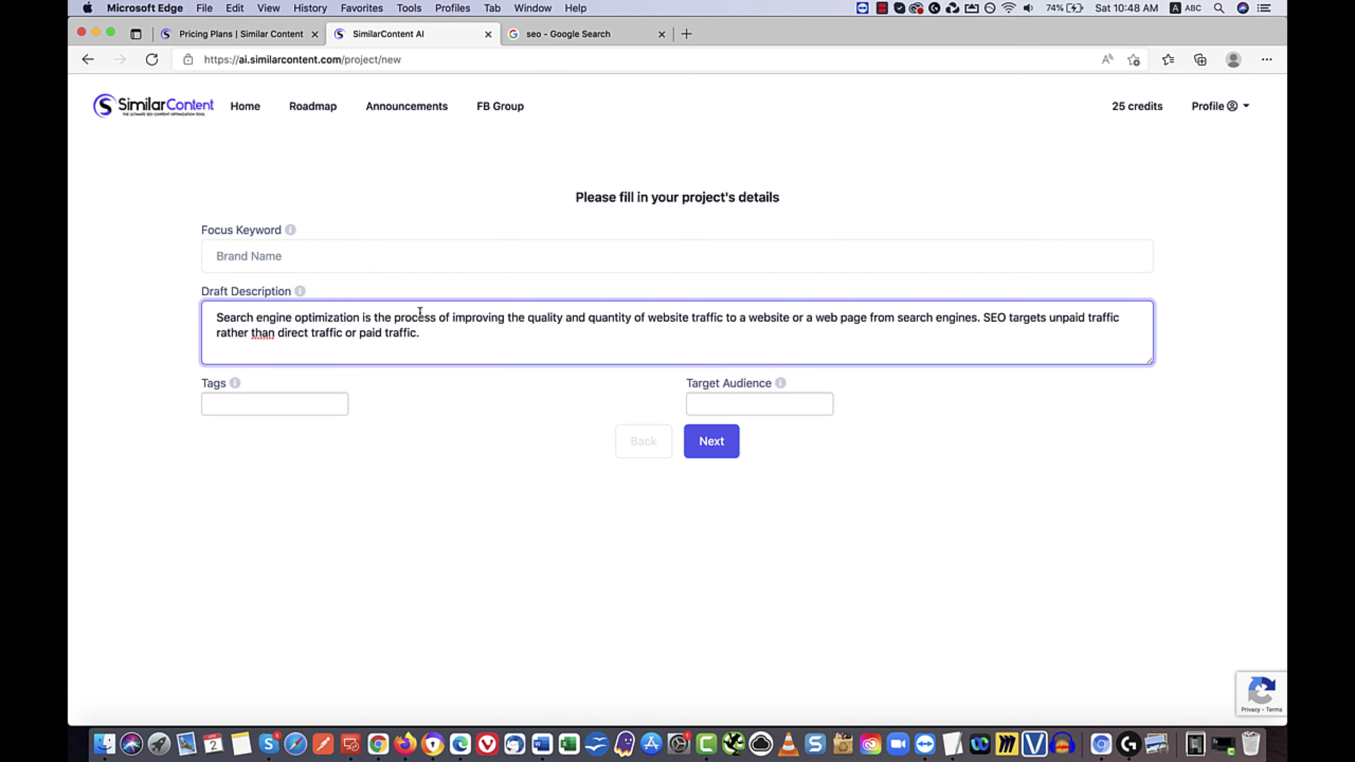
Step: Set the focus keyword to SEO and add the tags seo, google and website traffic
{"action": "left_click", "coordinate": [355, 259]}
{"action": "type", "text": "SEO"}
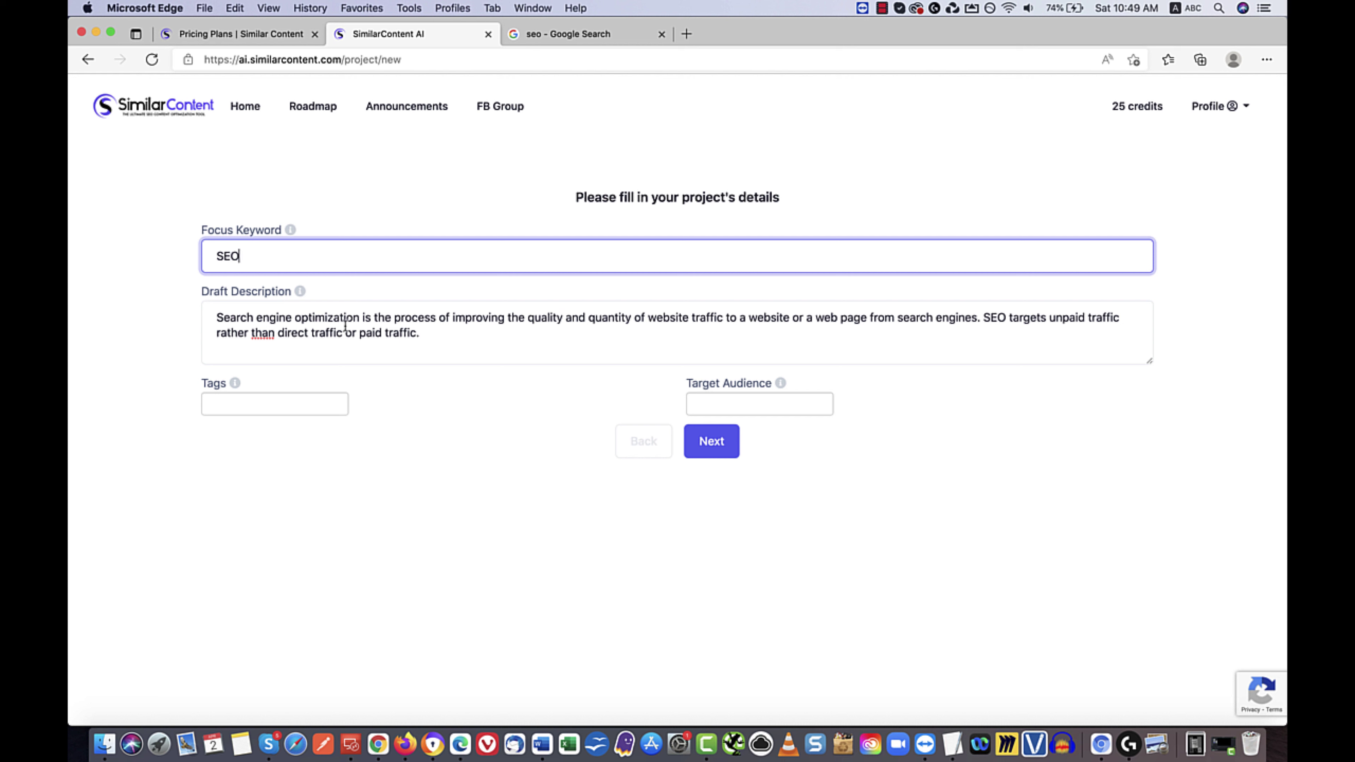
{"action": "left_click", "coordinate": [295, 401]}
{"action": "type", "text": "seo"}
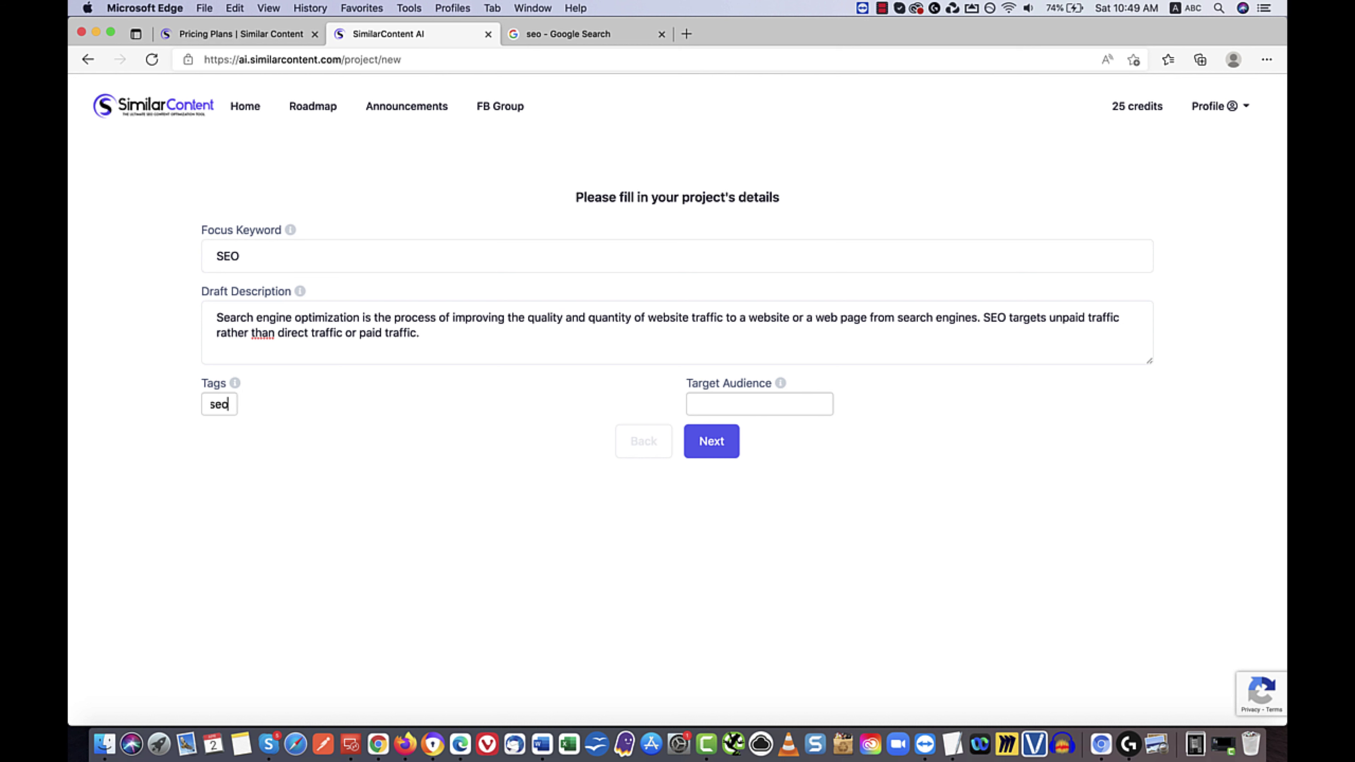
{"action": "key", "text": "Return"}
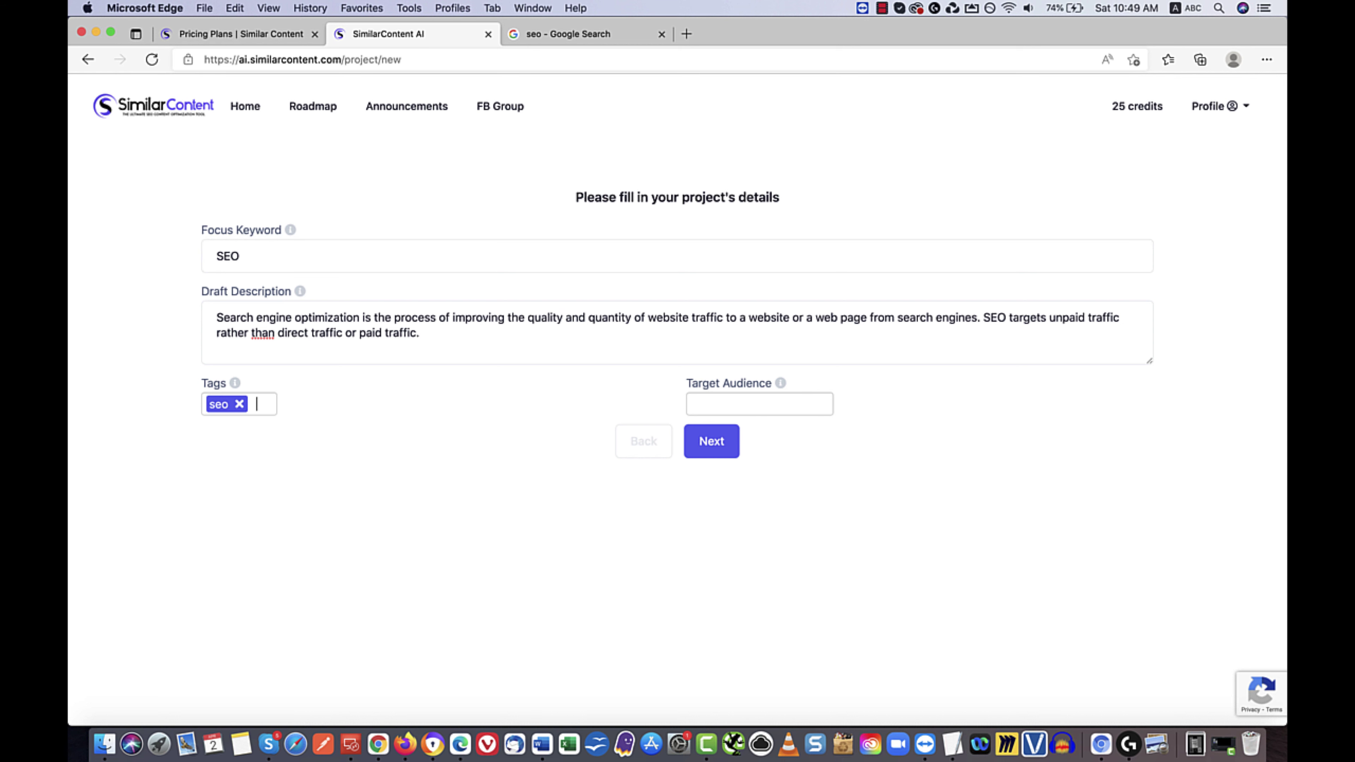
{"action": "type", "text": "google"}
{"action": "key", "text": "Return"}
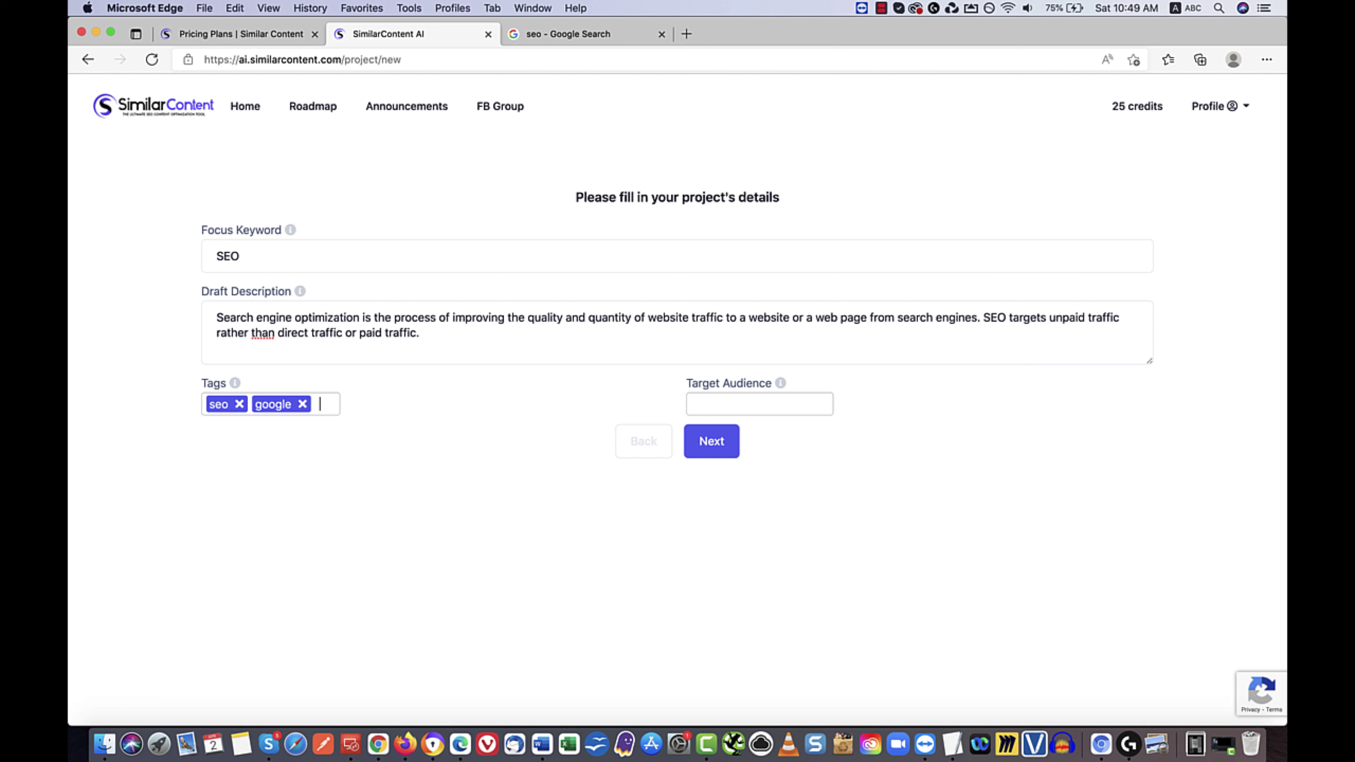
{"action": "type", "text": "website traffic"}
{"action": "key", "text": "Return"}
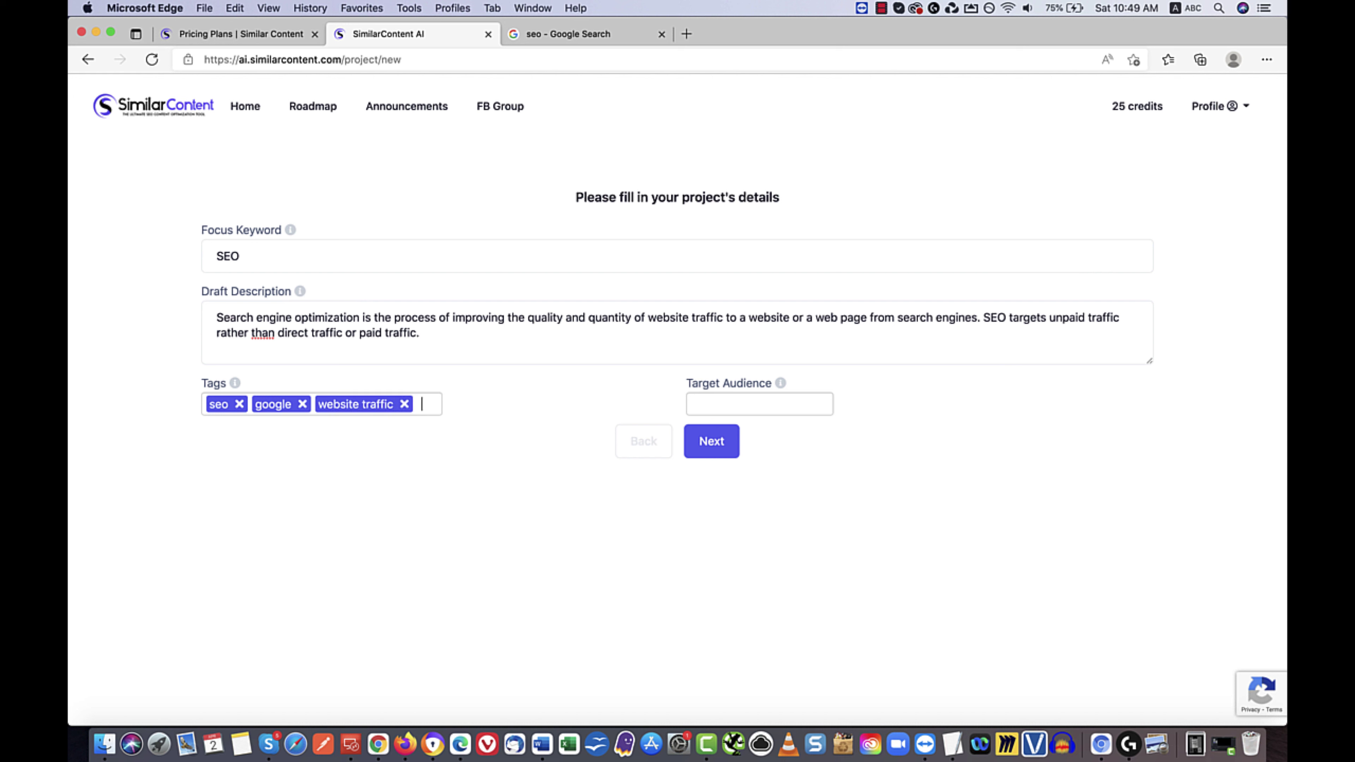
Step: Add seo professionals and writers as the target audience, and submit the project details
{"action": "left_click", "coordinate": [719, 411]}
{"action": "type", "text": "seo profe"}
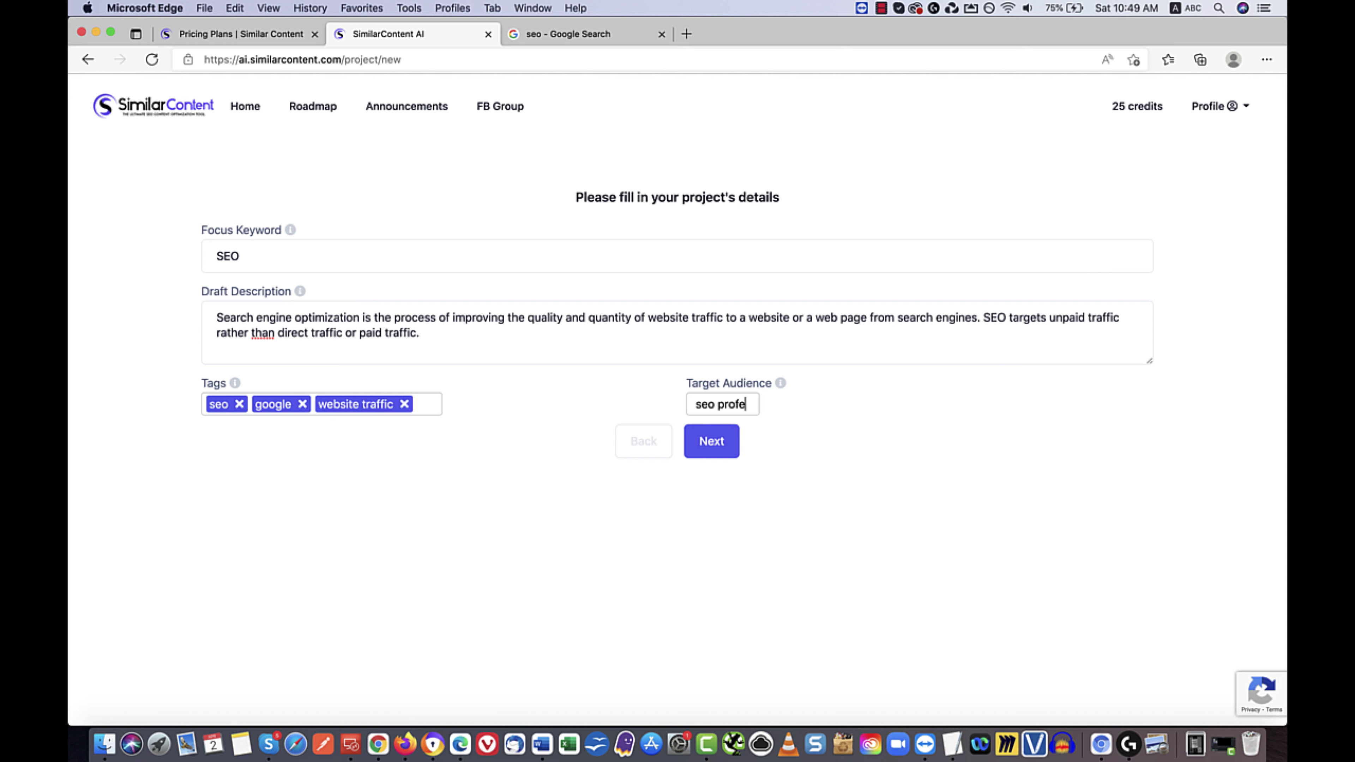
{"action": "type", "text": "ssionals"}
{"action": "key", "text": "Return"}
{"action": "type", "text": "writers"}
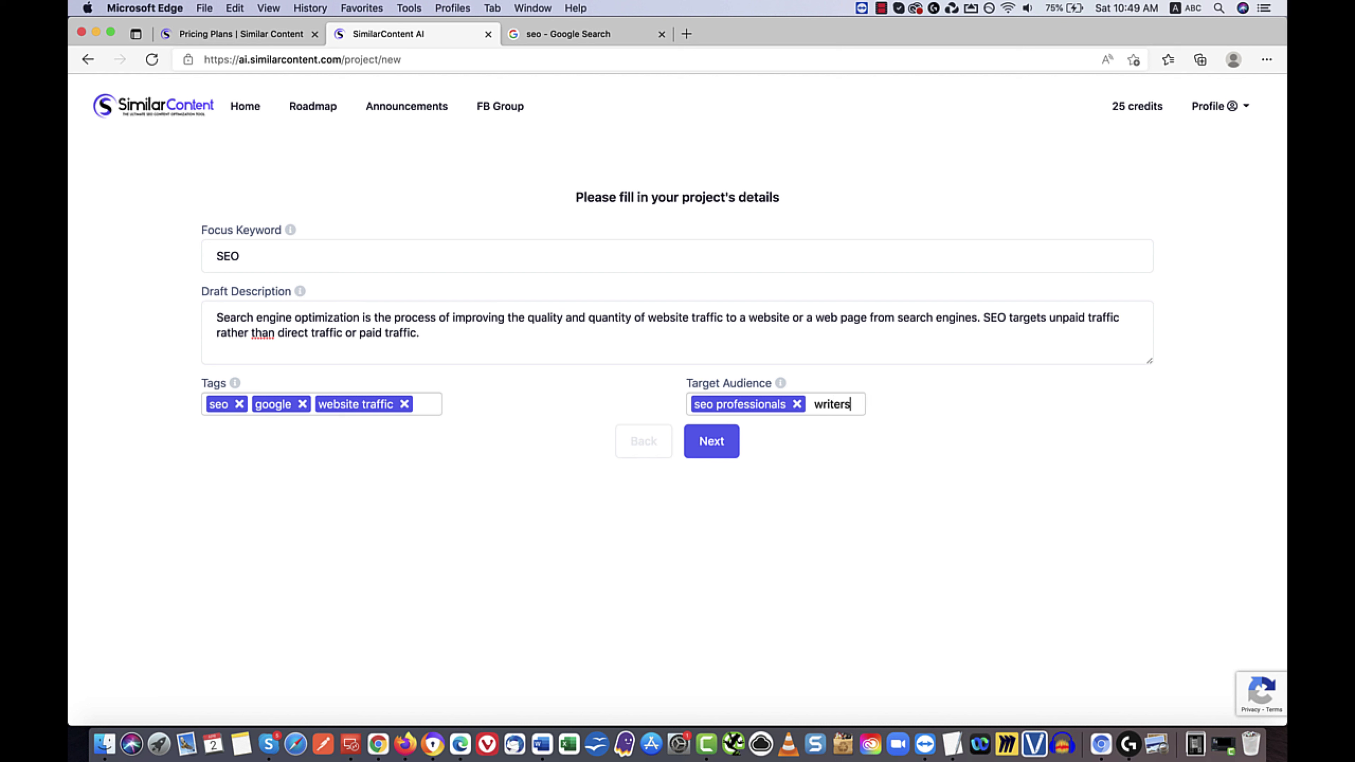
{"action": "key", "text": "Return"}
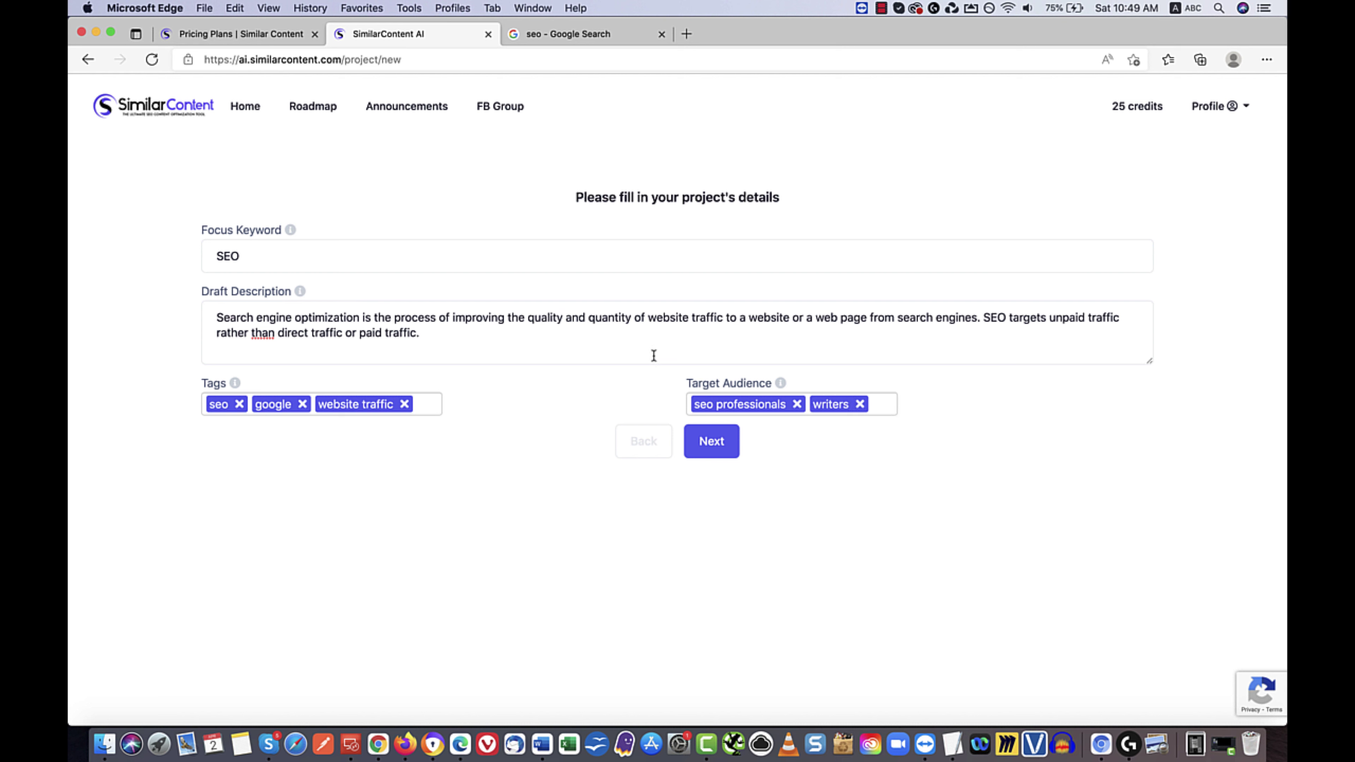
{"action": "left_click", "coordinate": [636, 354]}
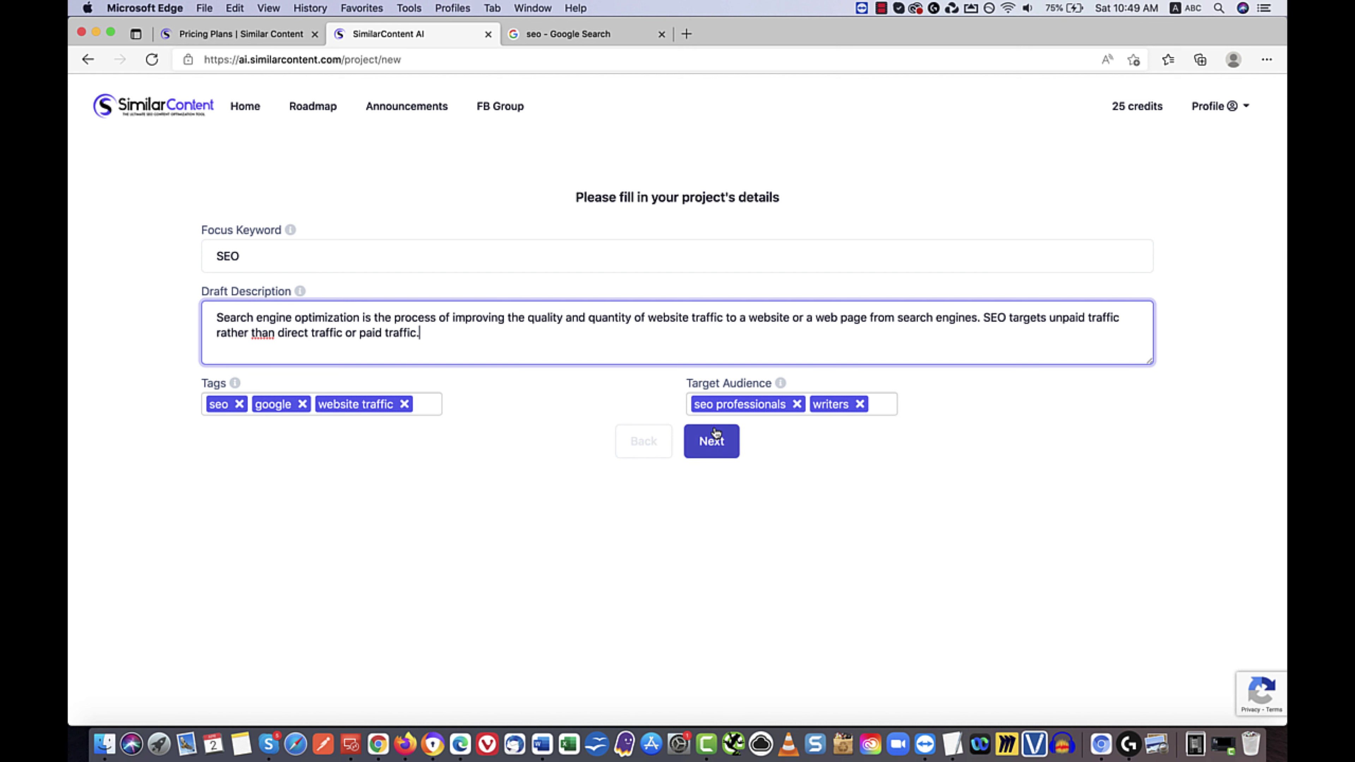
{"action": "left_click", "coordinate": [713, 443]}
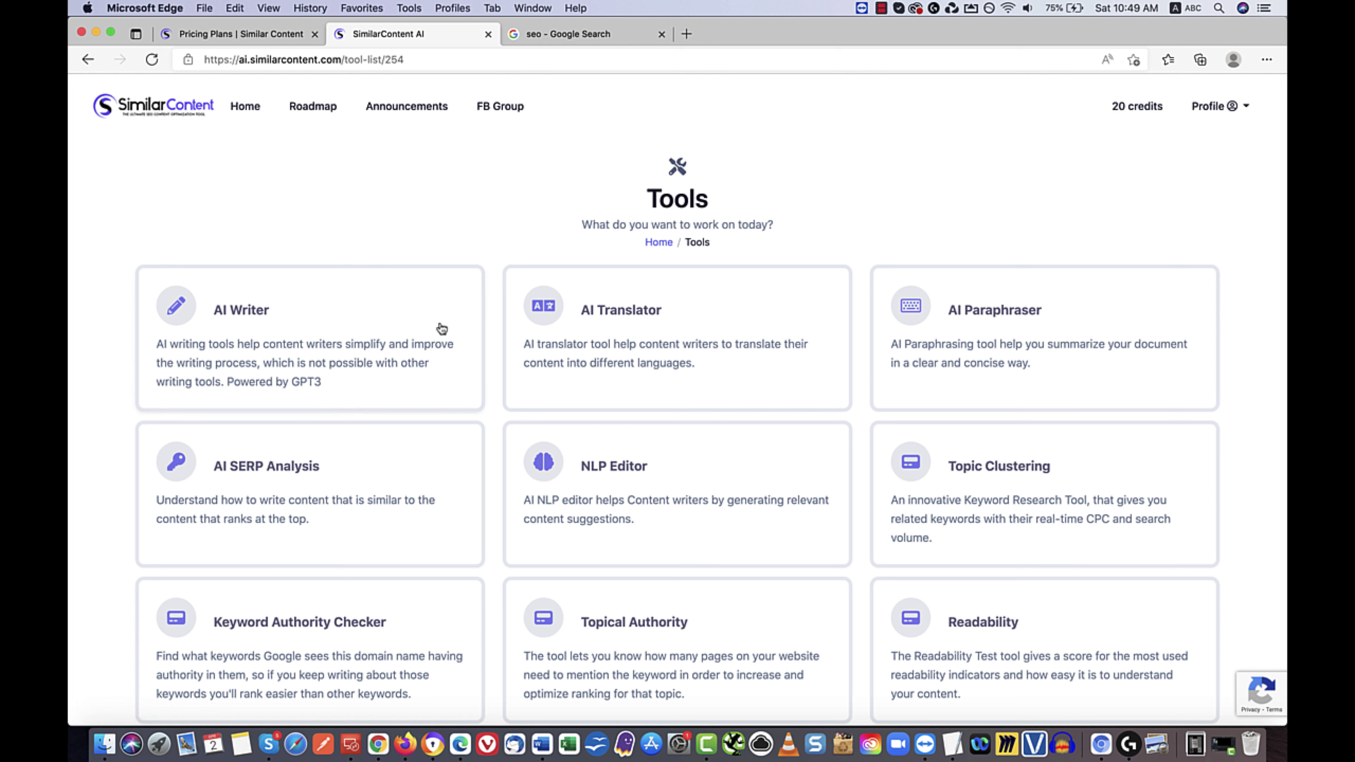
Step: Open the AI Writer and look through its Blogging, Copywriting, Amazon and Writing tool categories
{"action": "left_click", "coordinate": [416, 328]}
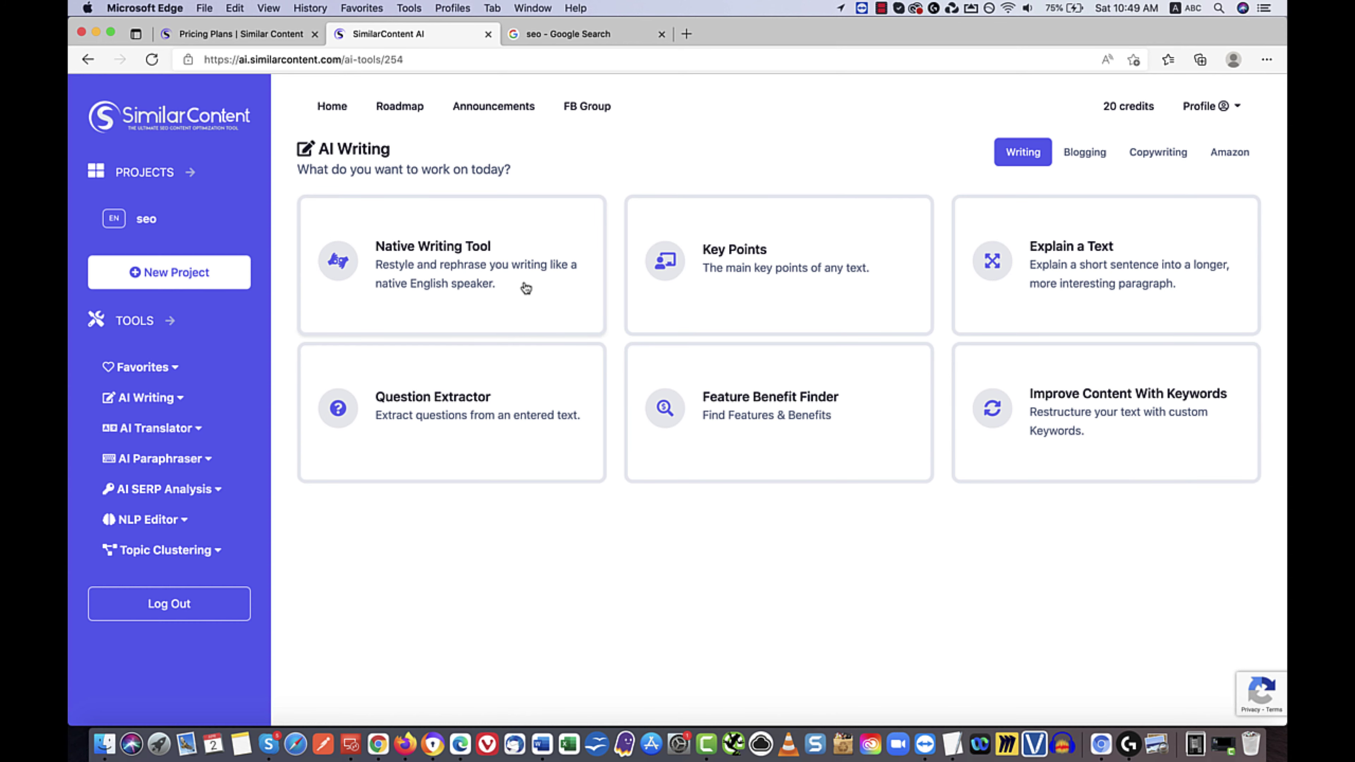
{"action": "left_click", "coordinate": [1084, 158]}
{"action": "left_click", "coordinate": [1157, 154]}
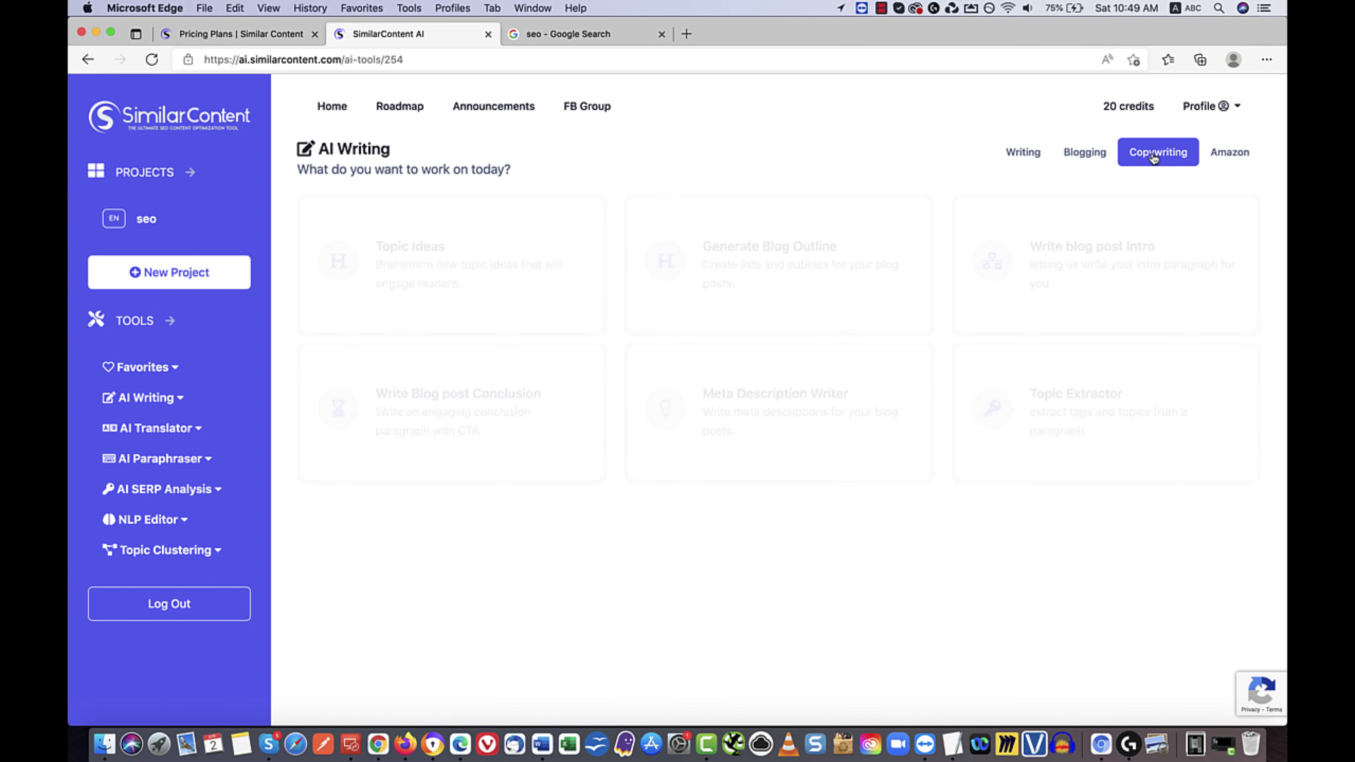
{"action": "left_click", "coordinate": [1220, 155]}
{"action": "left_click", "coordinate": [1023, 152]}
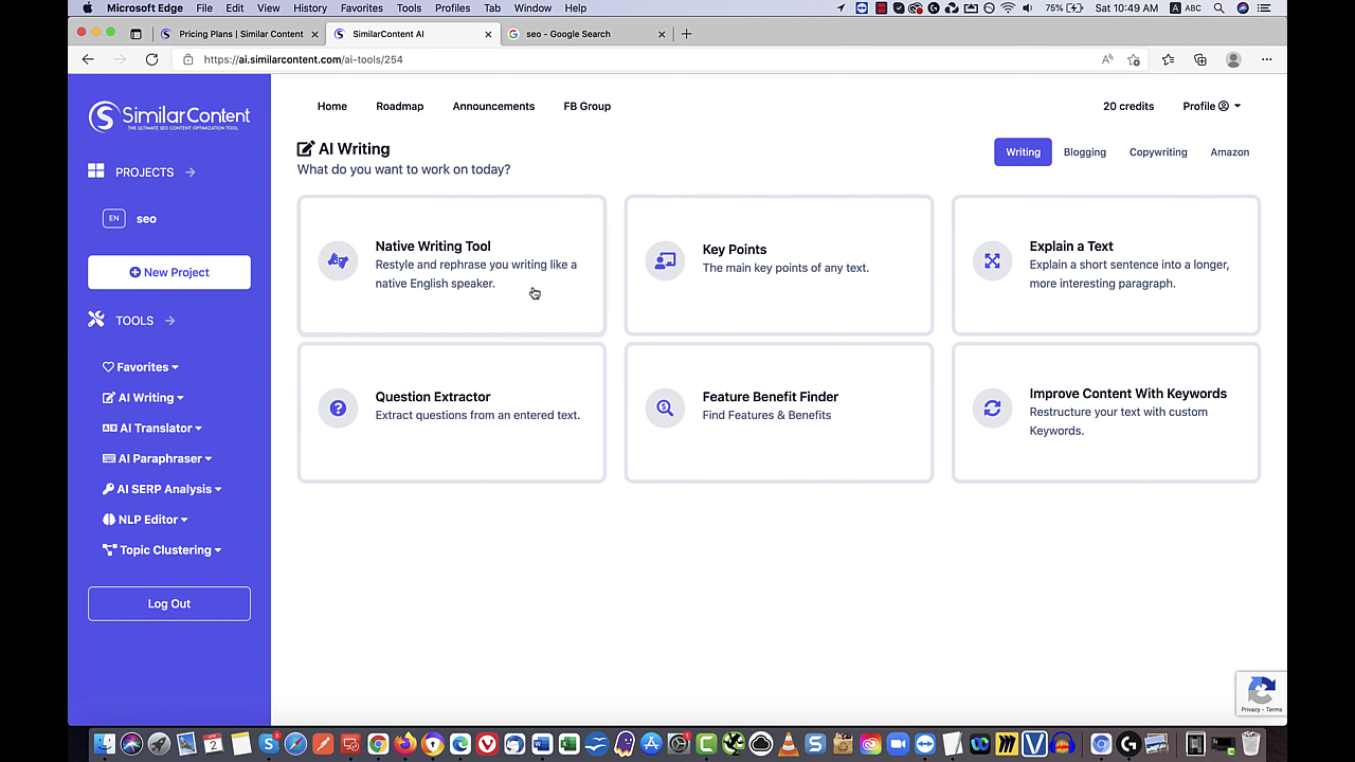
Step: Open the Native Writing Tool, enlarge its content box and check the available tone options, keeping Professional
{"action": "left_click", "coordinate": [510, 282]}
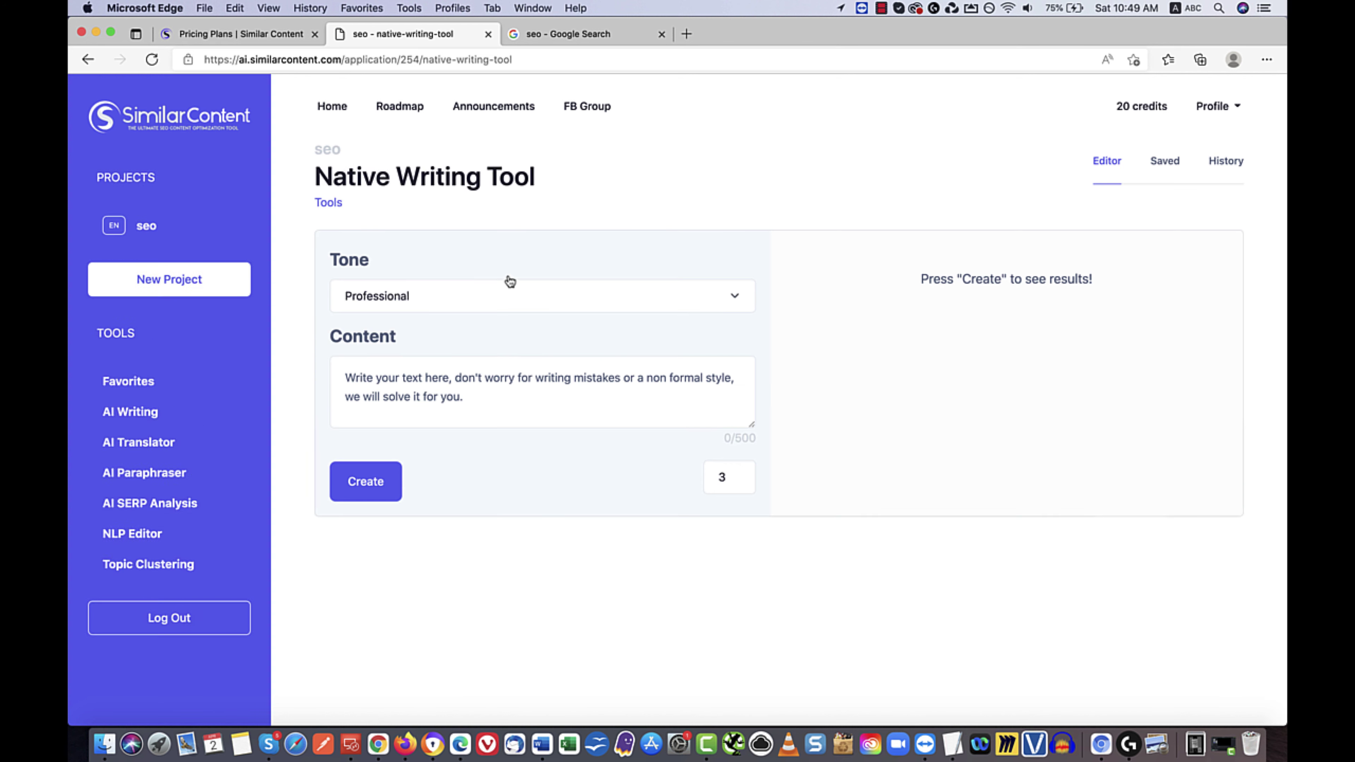
{"action": "left_click", "coordinate": [540, 389]}
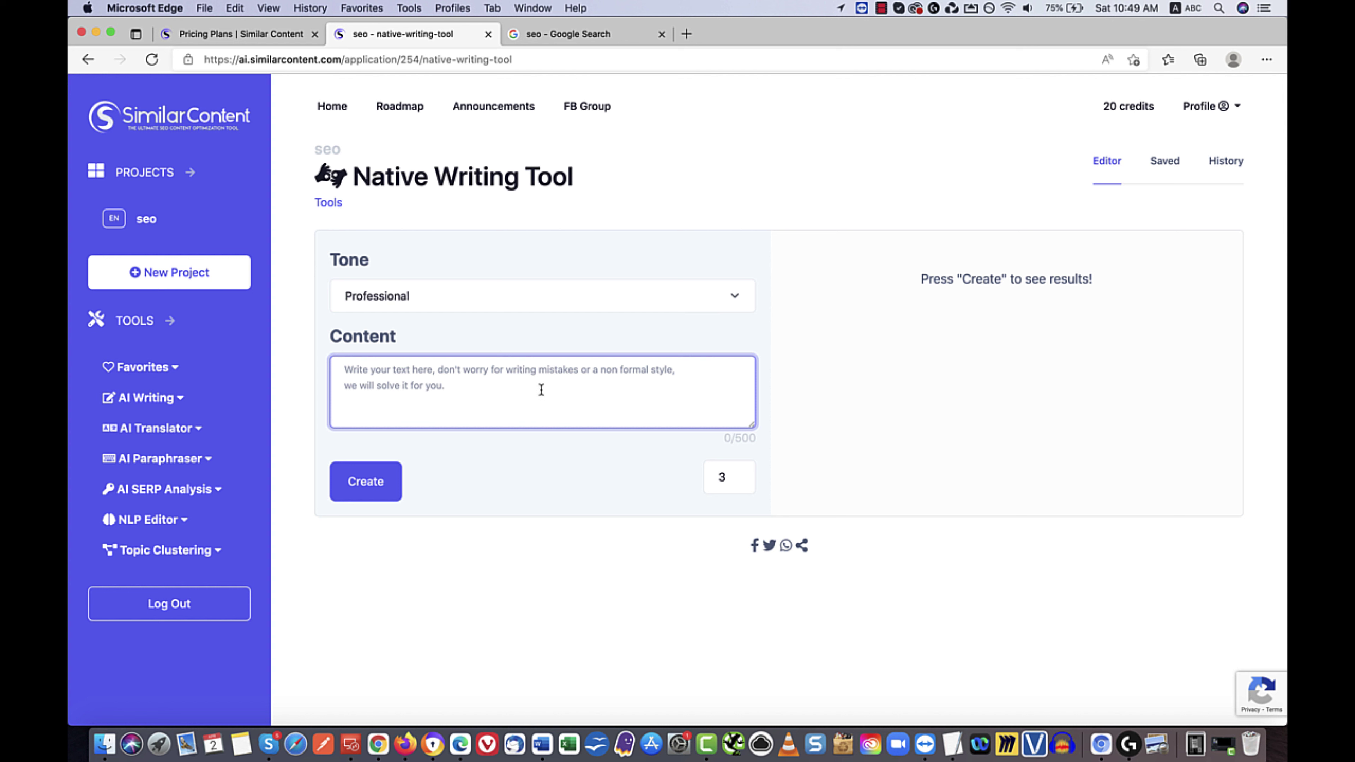
{"action": "left_click_drag", "start_coordinate": [752, 425], "coordinate": [758, 505]}
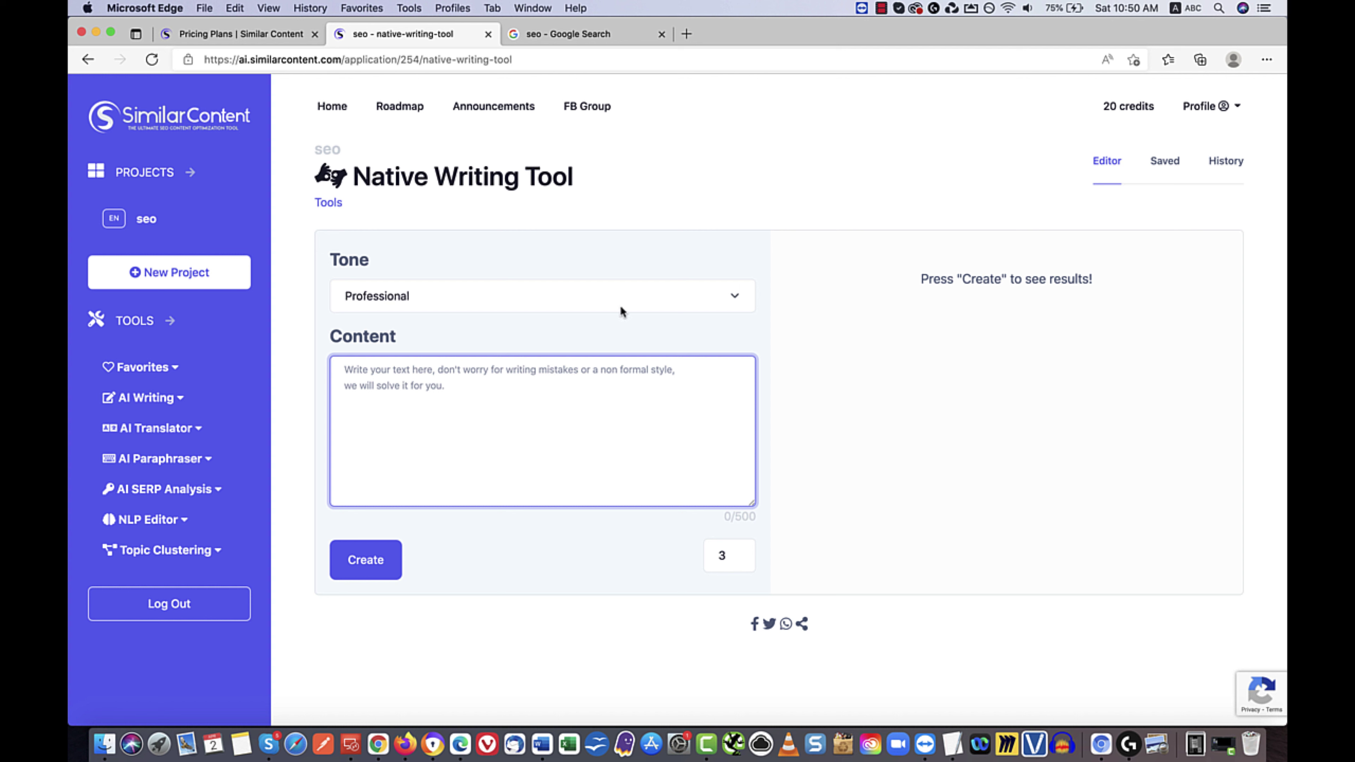
{"action": "left_click", "coordinate": [551, 298]}
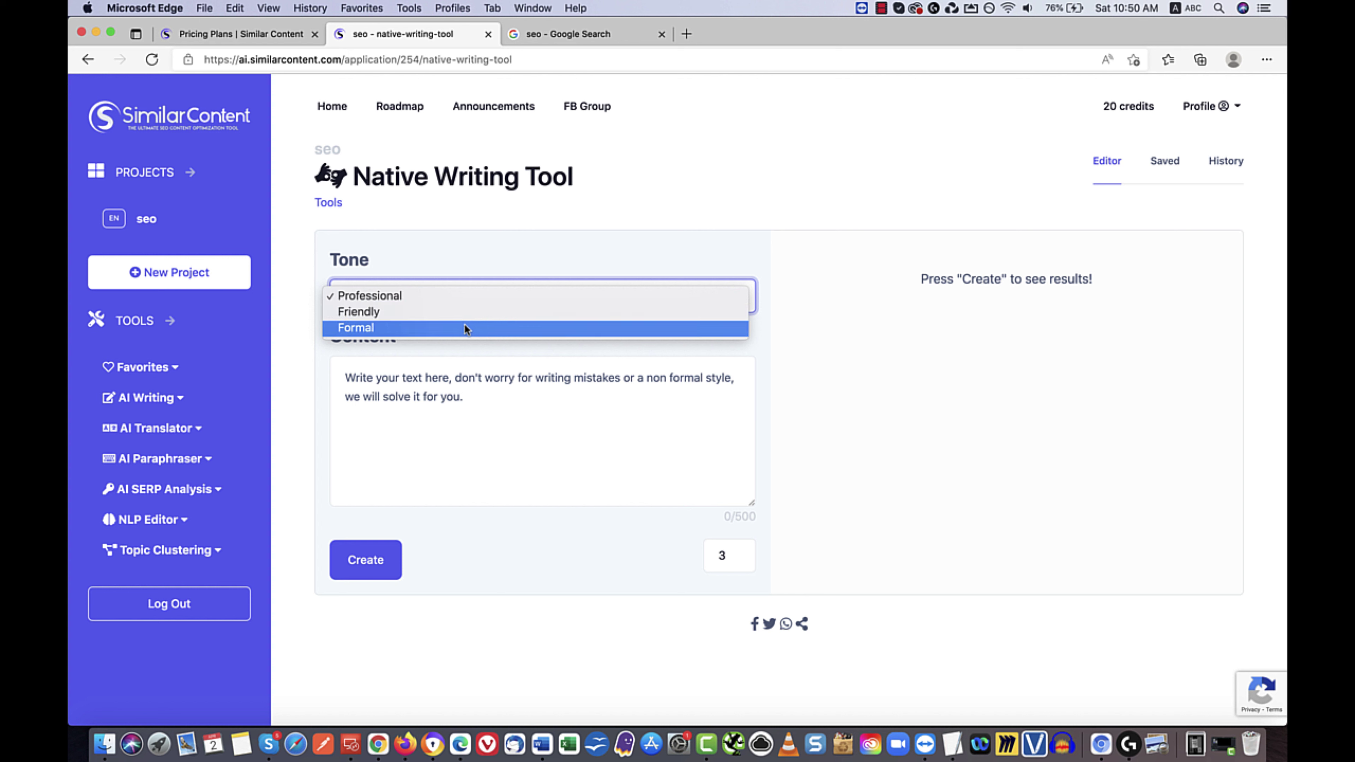
{"action": "left_click", "coordinate": [491, 380]}
{"action": "left_click", "coordinate": [511, 380]}
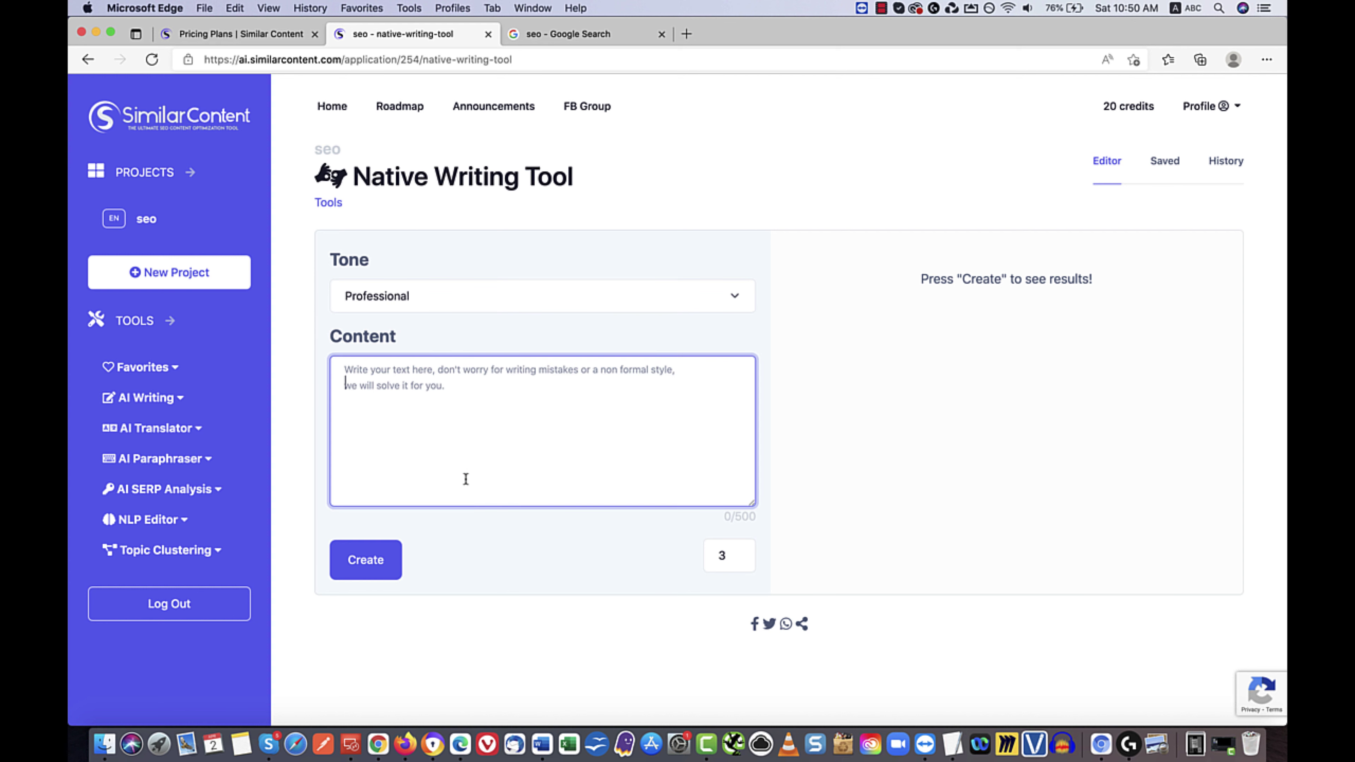
Step: Switch to Chrome and look over the SEO That Rank Facebook group post down to its comments
{"action": "left_click", "coordinate": [378, 744]}
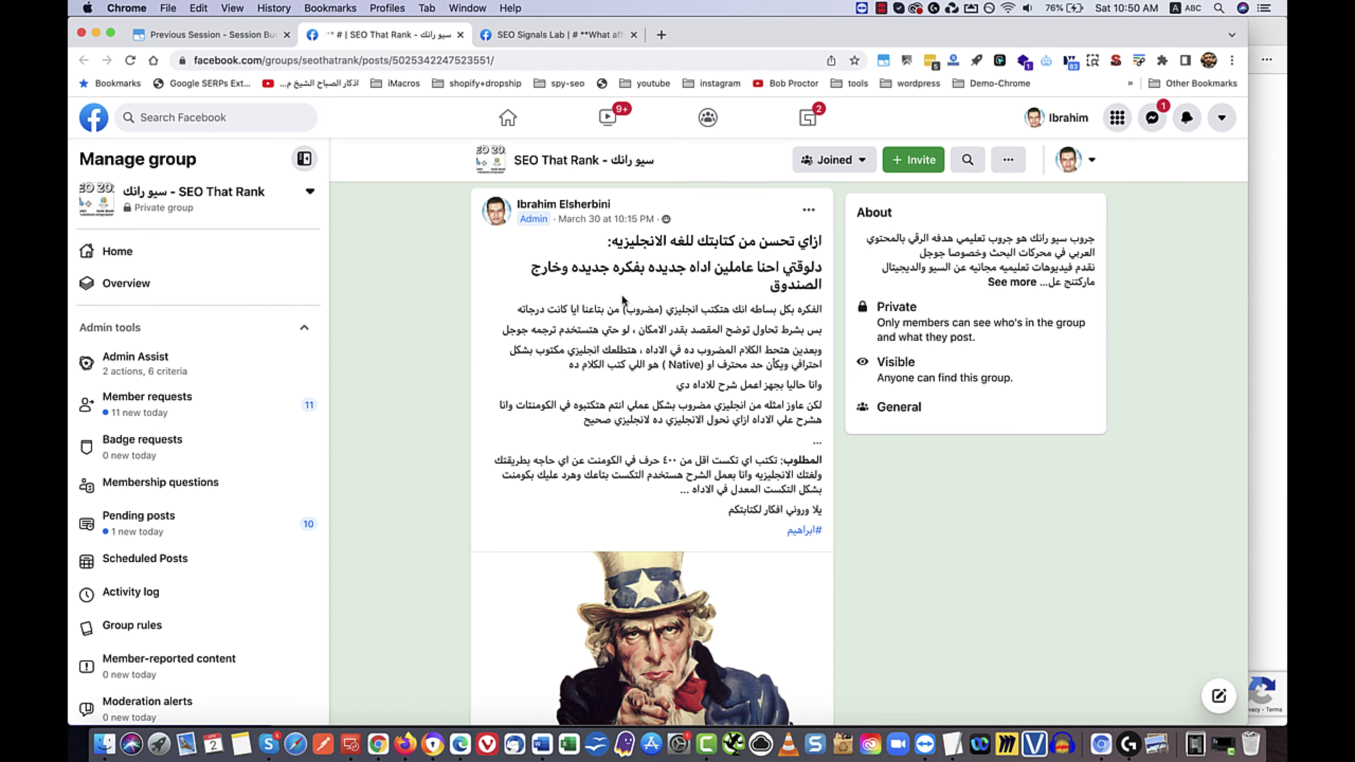
{"action": "scroll", "coordinate": [656, 392], "scroll_direction": "down", "scroll_amount": 2}
{"action": "scroll", "coordinate": [656, 392], "scroll_direction": "up", "scroll_amount": 2}
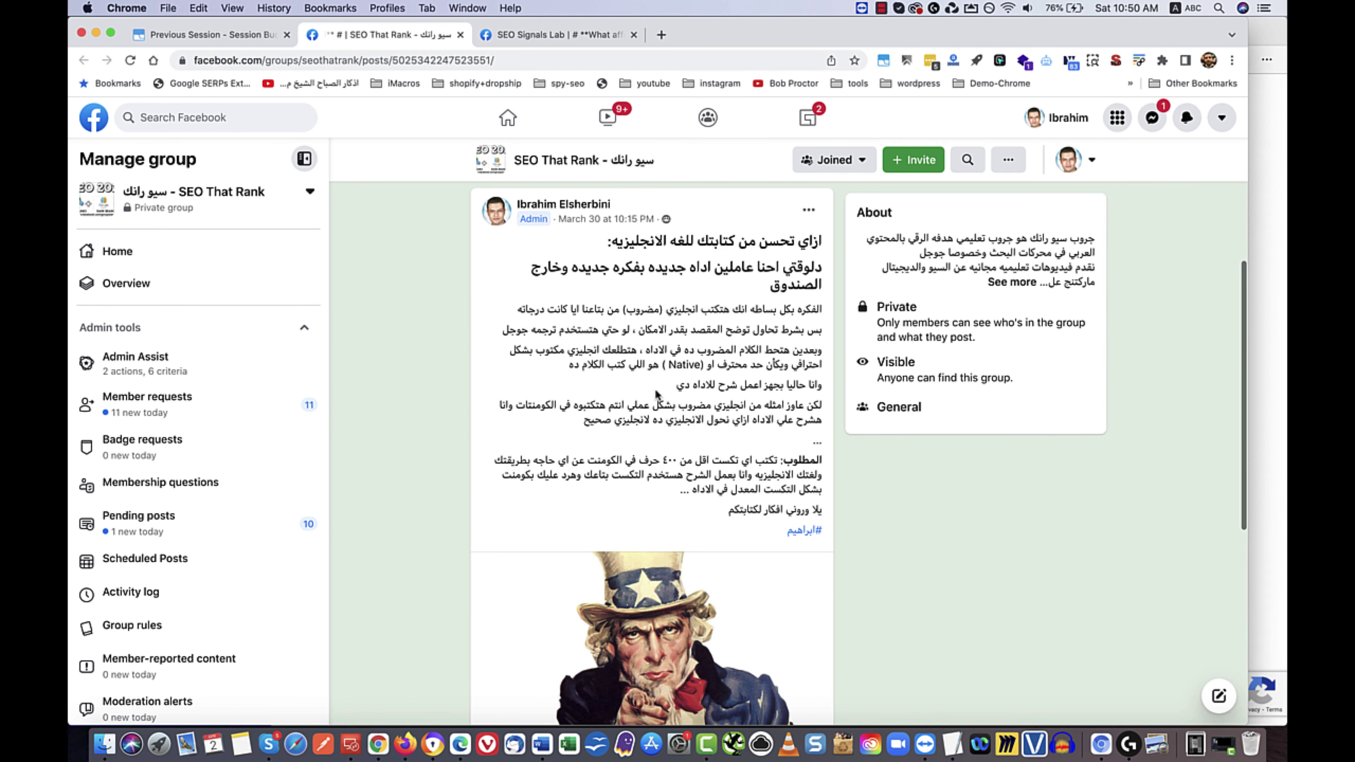
{"action": "scroll", "coordinate": [655, 392], "scroll_direction": "down", "scroll_amount": 2}
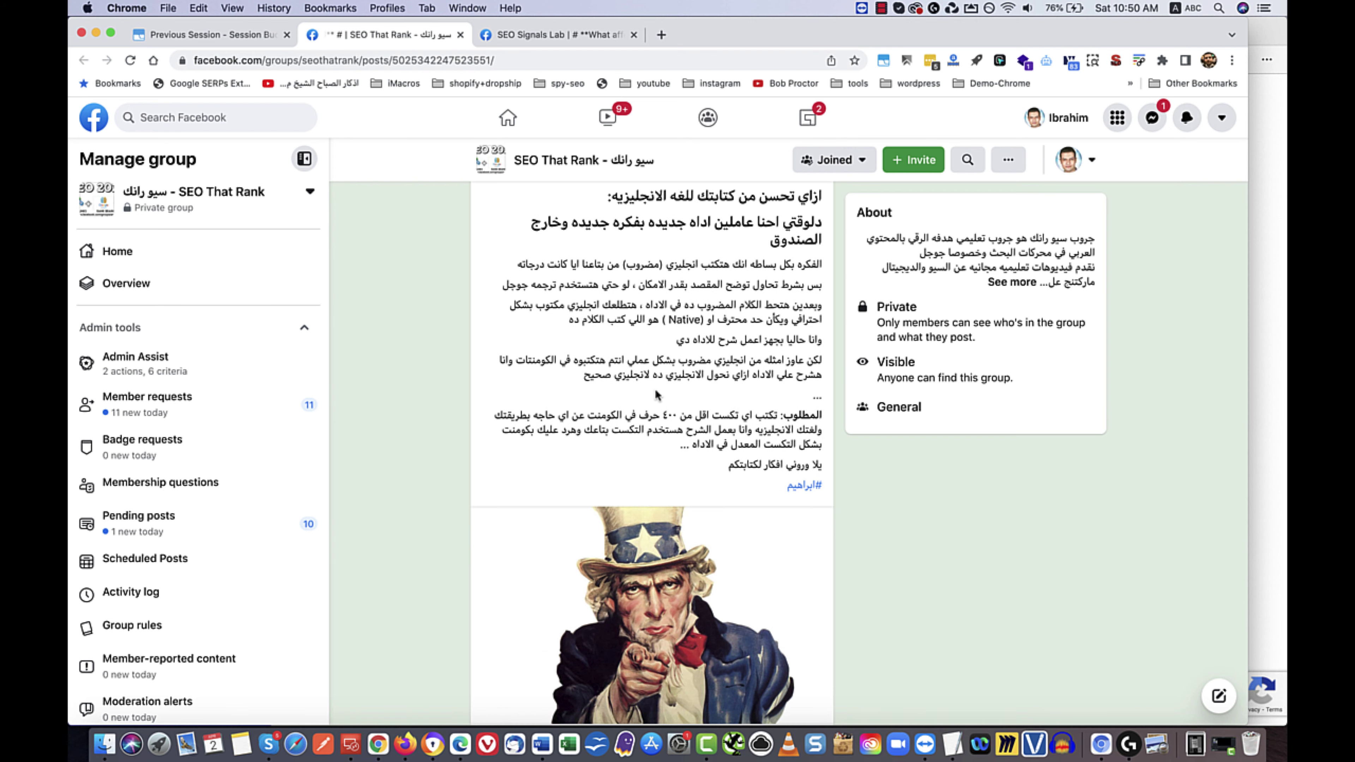
{"action": "scroll", "coordinate": [655, 388], "scroll_direction": "up", "scroll_amount": 1}
{"action": "scroll", "coordinate": [656, 392], "scroll_direction": "down", "scroll_amount": 5}
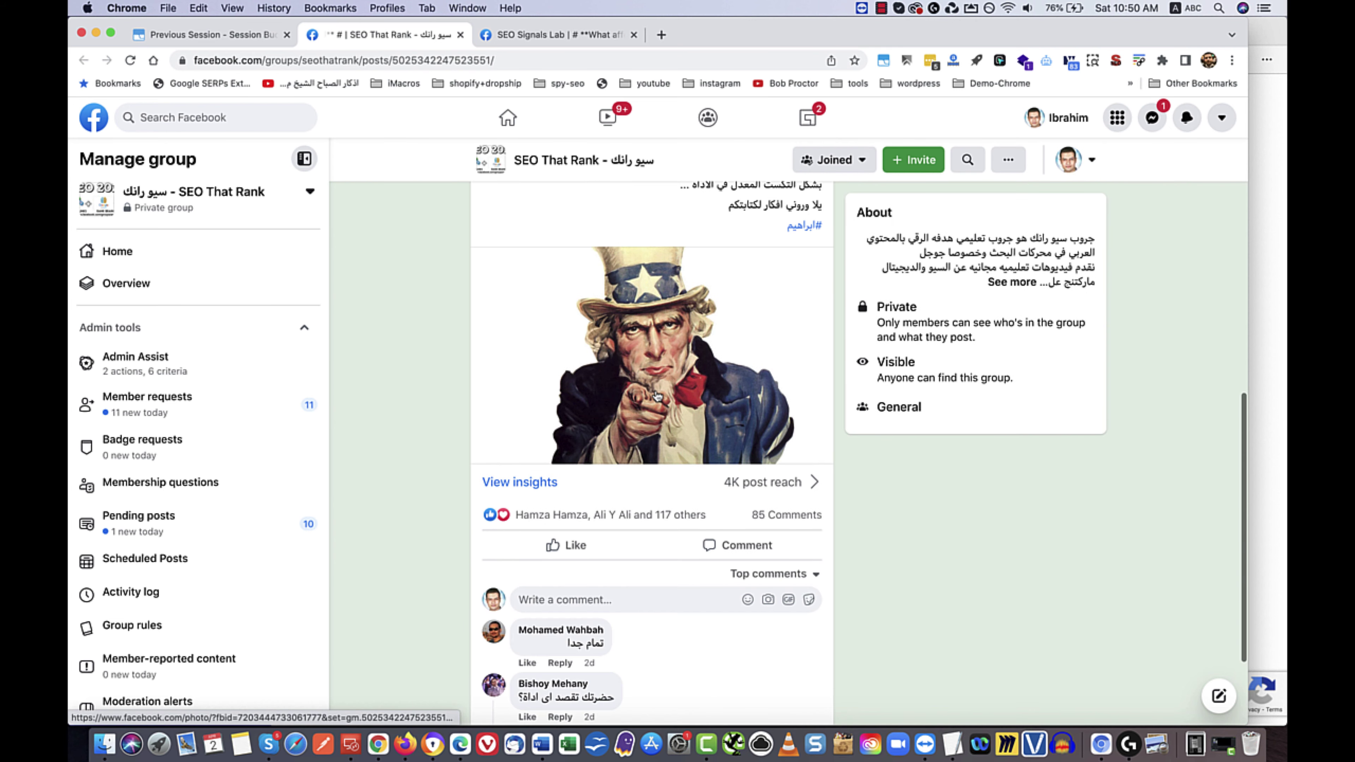
{"action": "scroll", "coordinate": [657, 395], "scroll_direction": "down", "scroll_amount": 2}
{"action": "scroll", "coordinate": [654, 387], "scroll_direction": "down", "scroll_amount": 1}
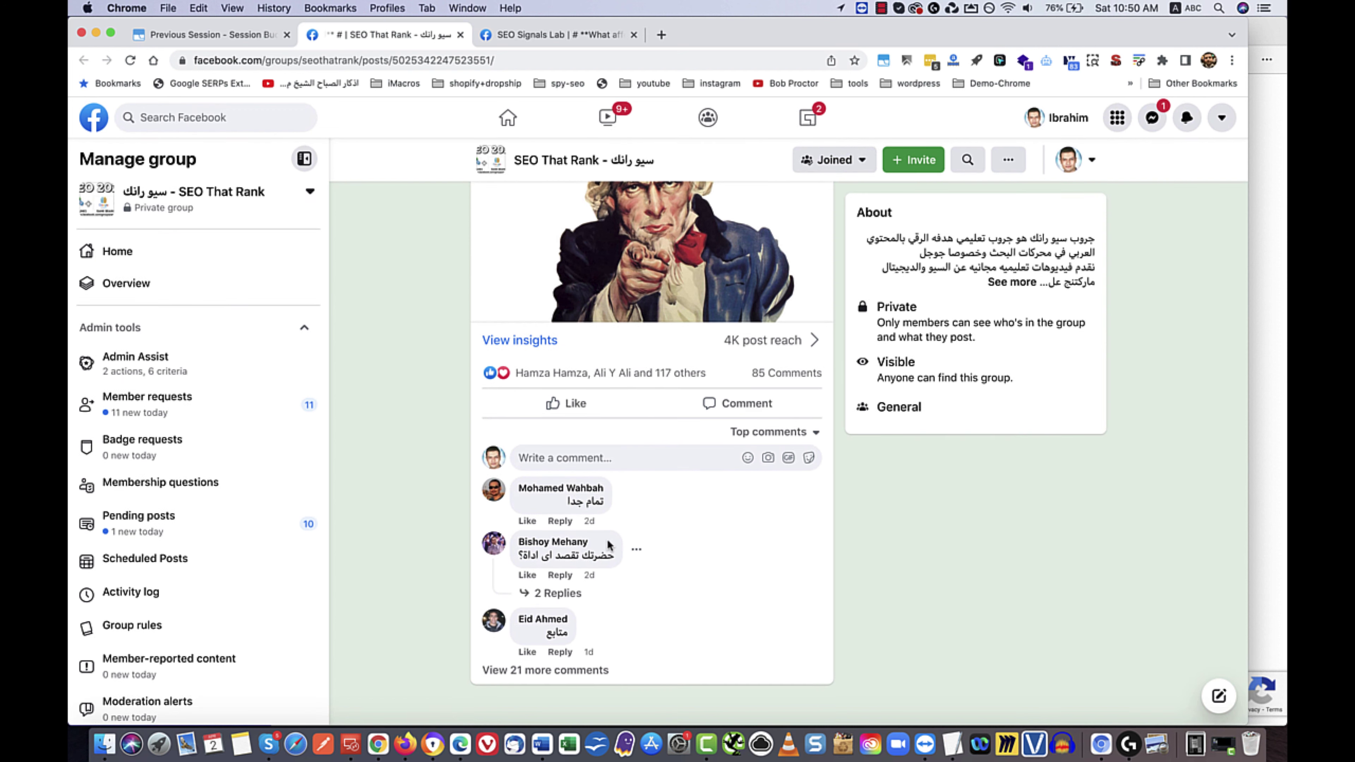
Step: Sort the post's comments by Most recent and load more of them
{"action": "left_click", "coordinate": [810, 433]}
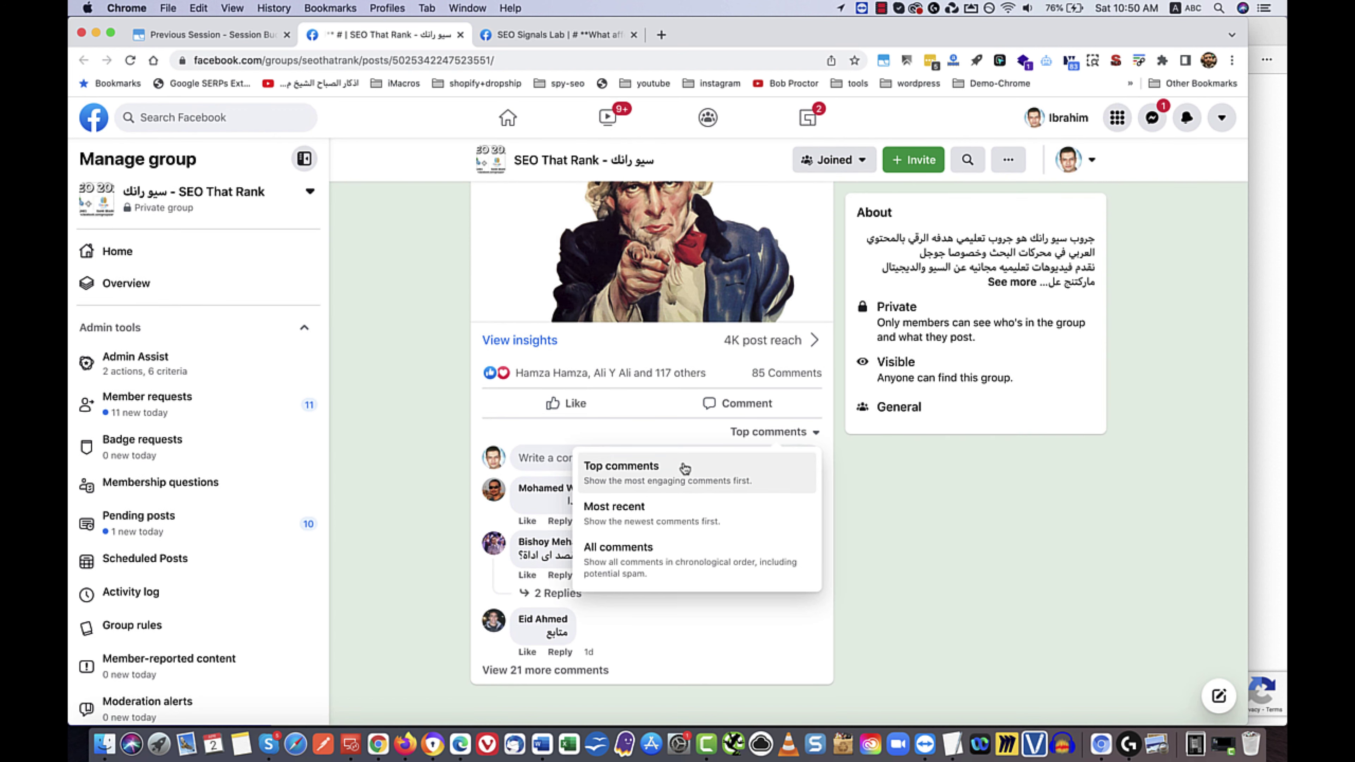
{"action": "left_click", "coordinate": [685, 510]}
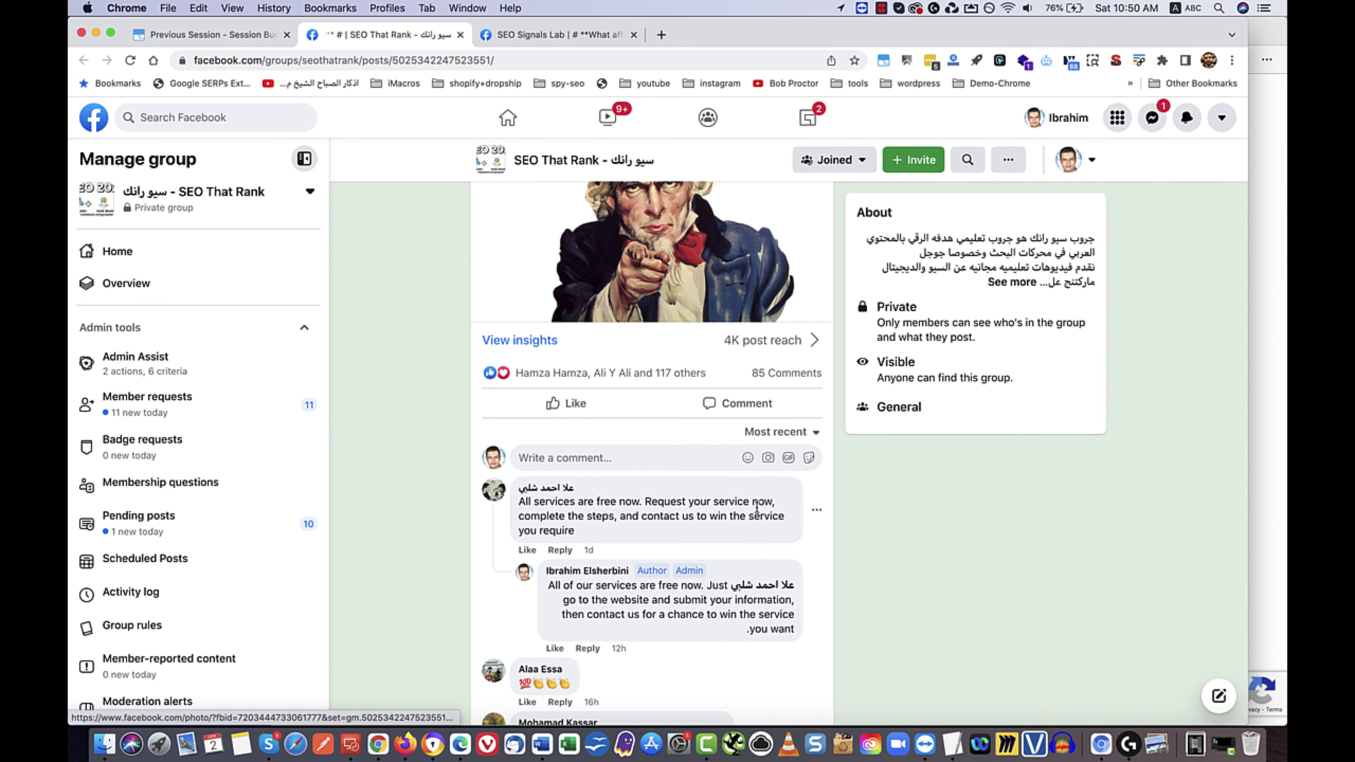
{"action": "scroll", "coordinate": [756, 505], "scroll_direction": "down", "scroll_amount": 3}
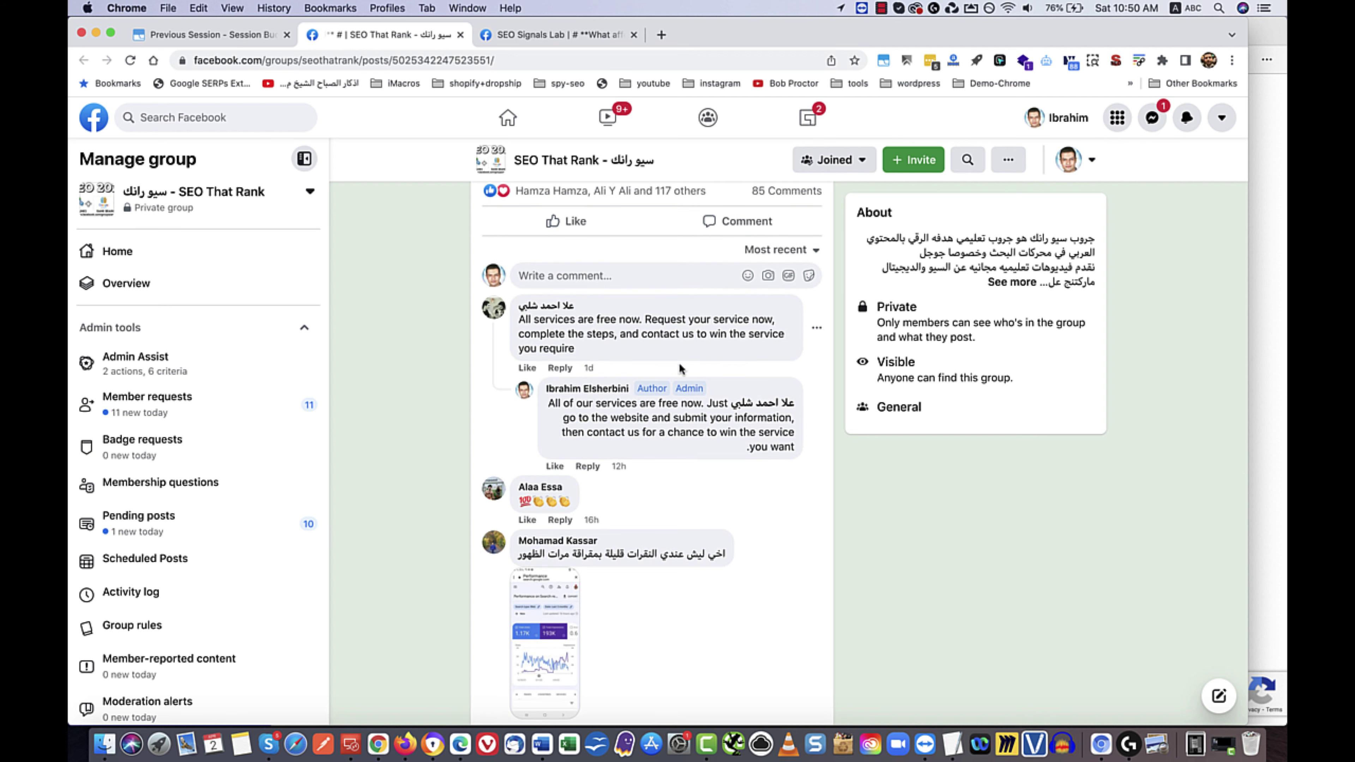
{"action": "scroll", "coordinate": [547, 490], "scroll_direction": "down", "scroll_amount": 2}
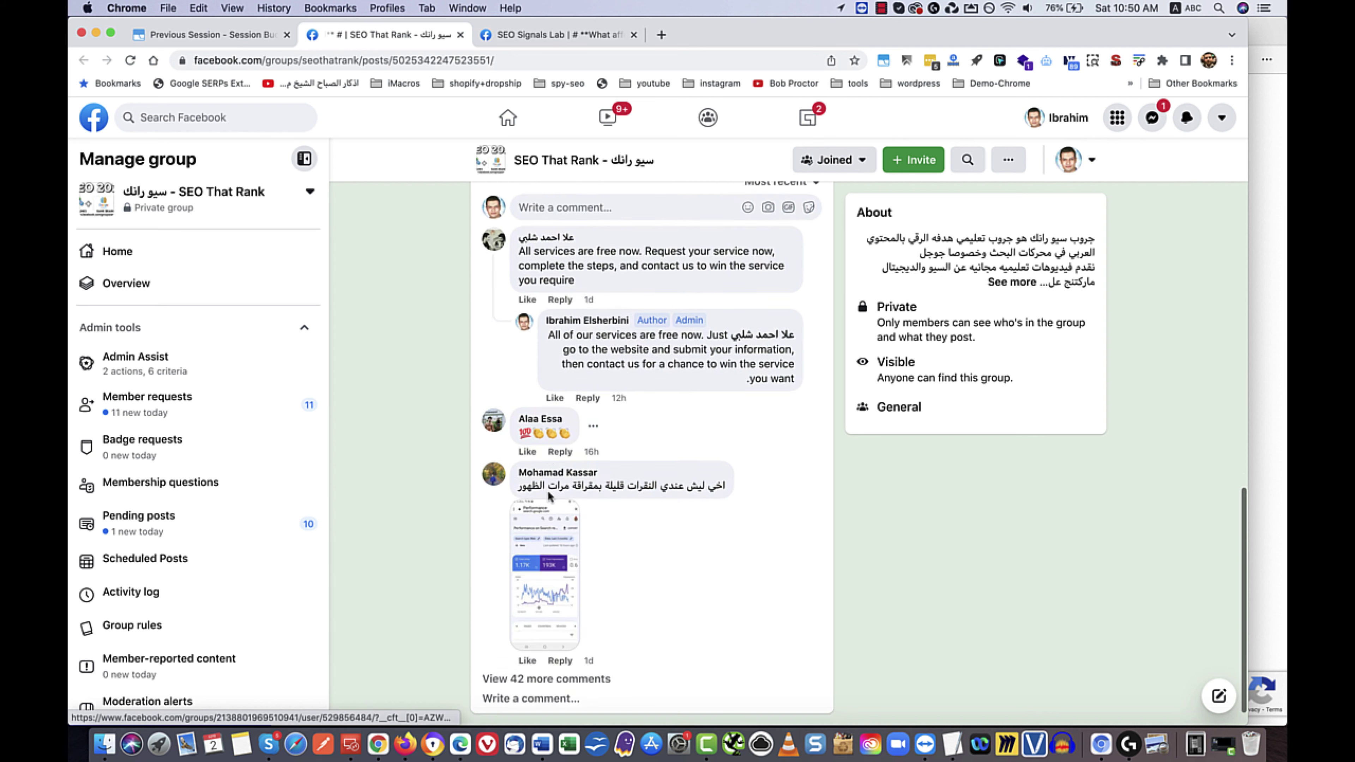
{"action": "left_click", "coordinate": [553, 650]}
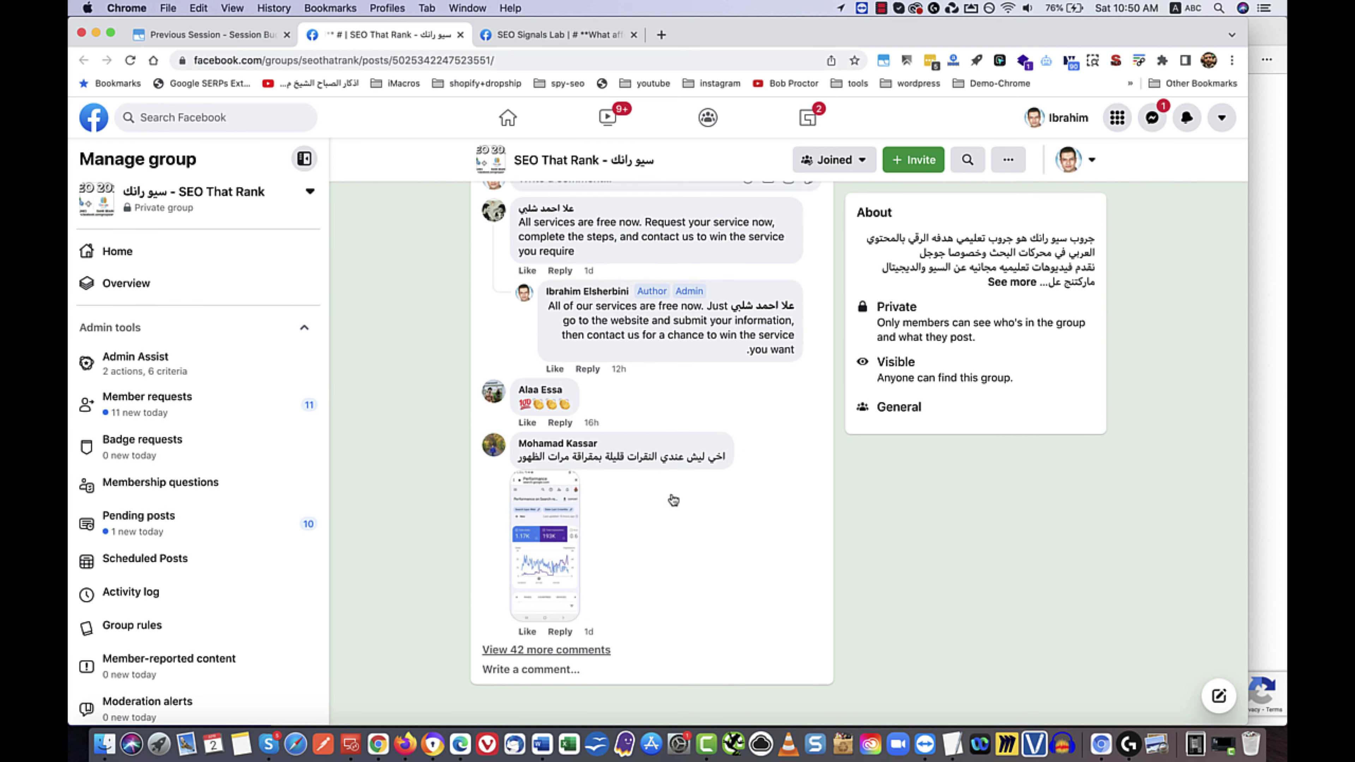
Step: Look through the comments for English writing samples and highlight the text about Mohamed Salah and the 2022 World Cup
{"action": "scroll", "coordinate": [683, 477], "scroll_direction": "up", "scroll_amount": 4}
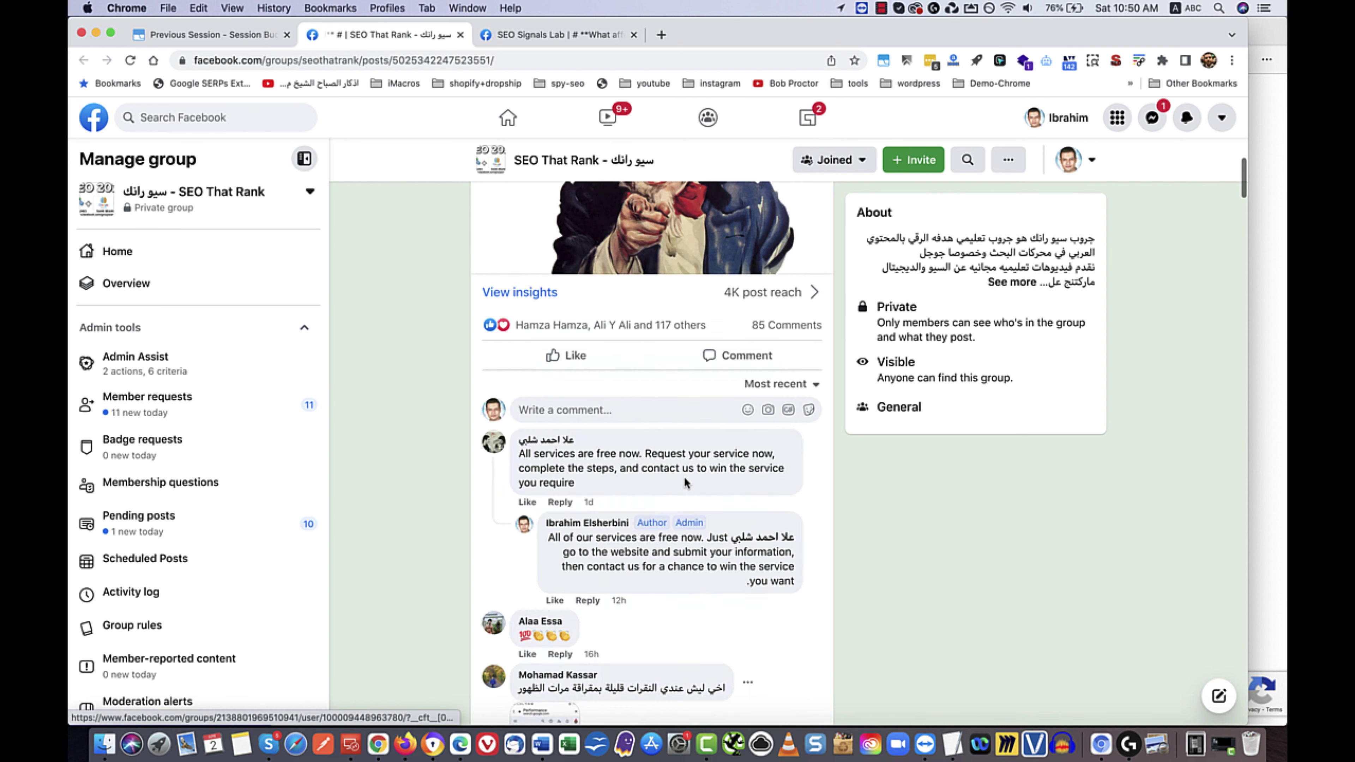
{"action": "scroll", "coordinate": [684, 477], "scroll_direction": "down", "scroll_amount": 3}
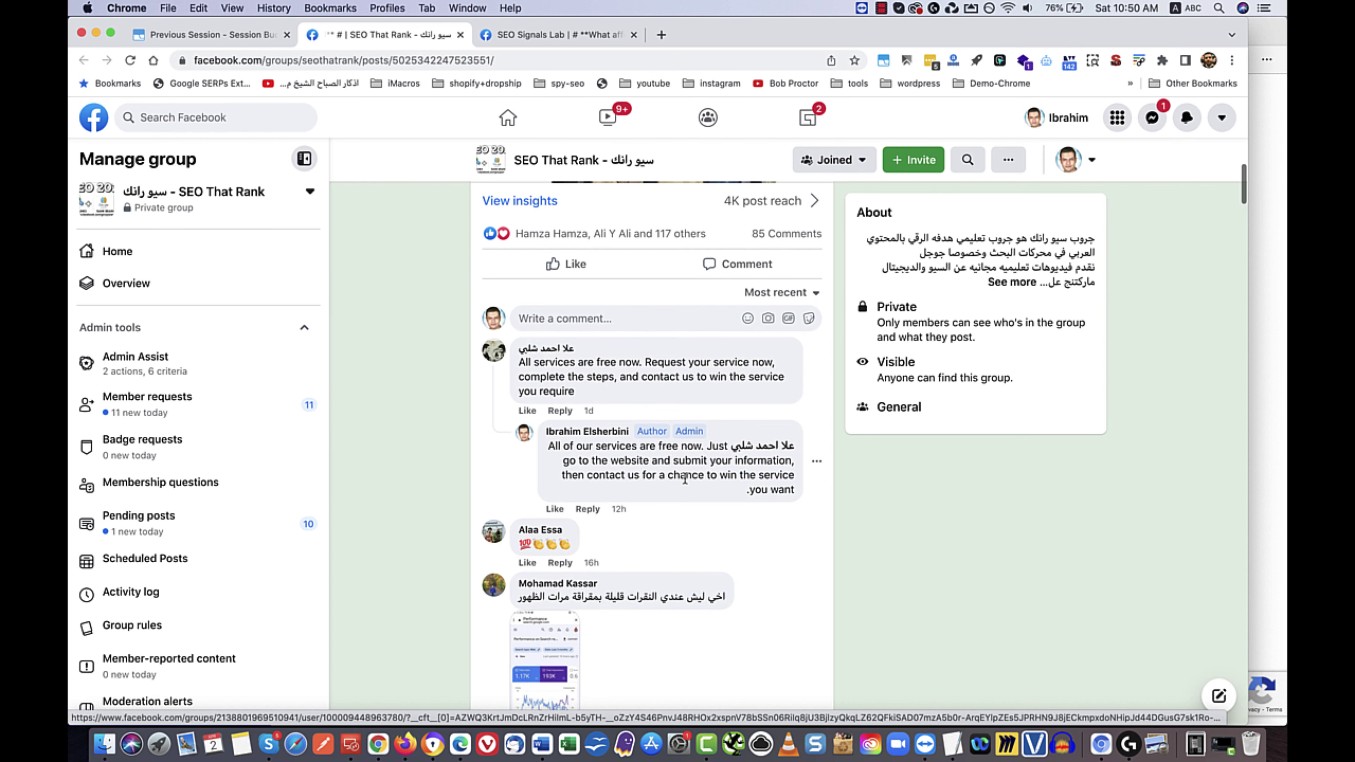
{"action": "scroll", "coordinate": [587, 373], "scroll_direction": "down", "scroll_amount": 3}
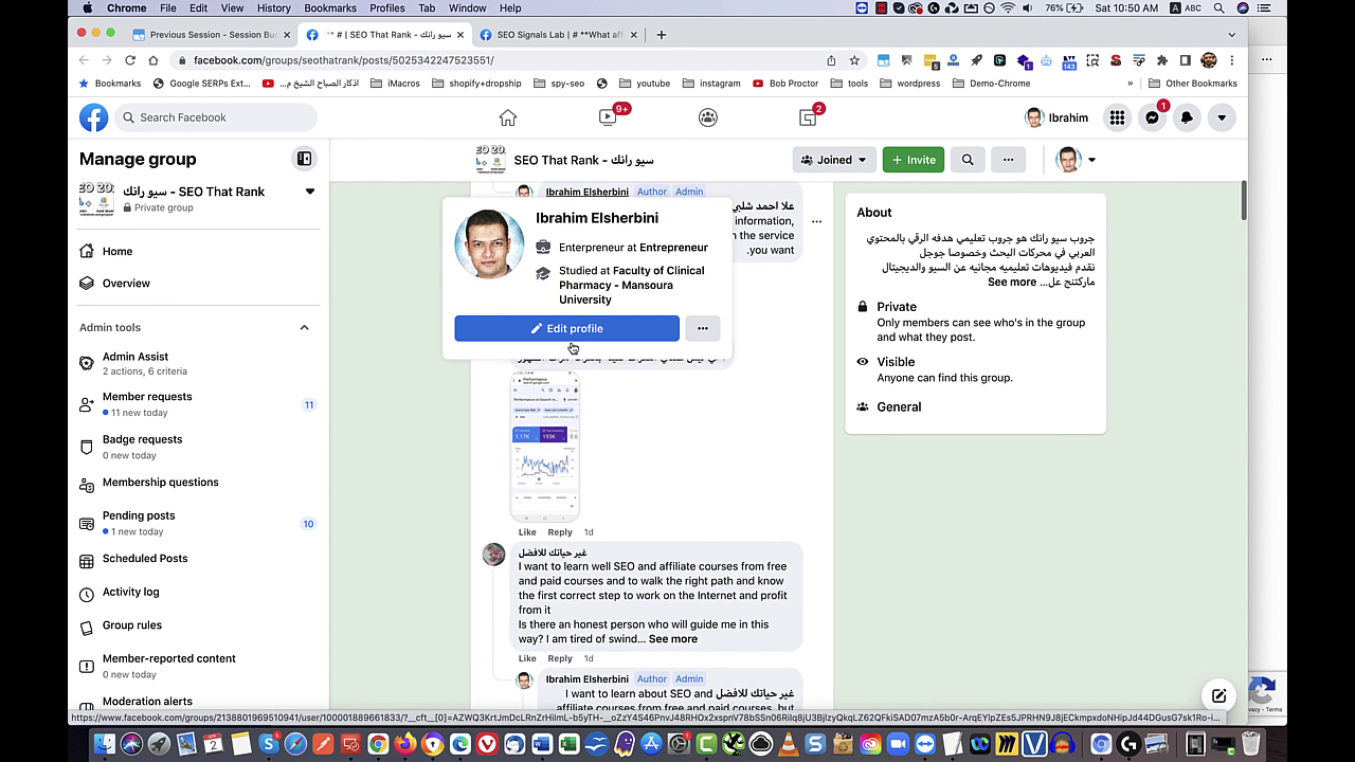
{"action": "scroll", "coordinate": [396, 441], "scroll_direction": "up", "scroll_amount": 5}
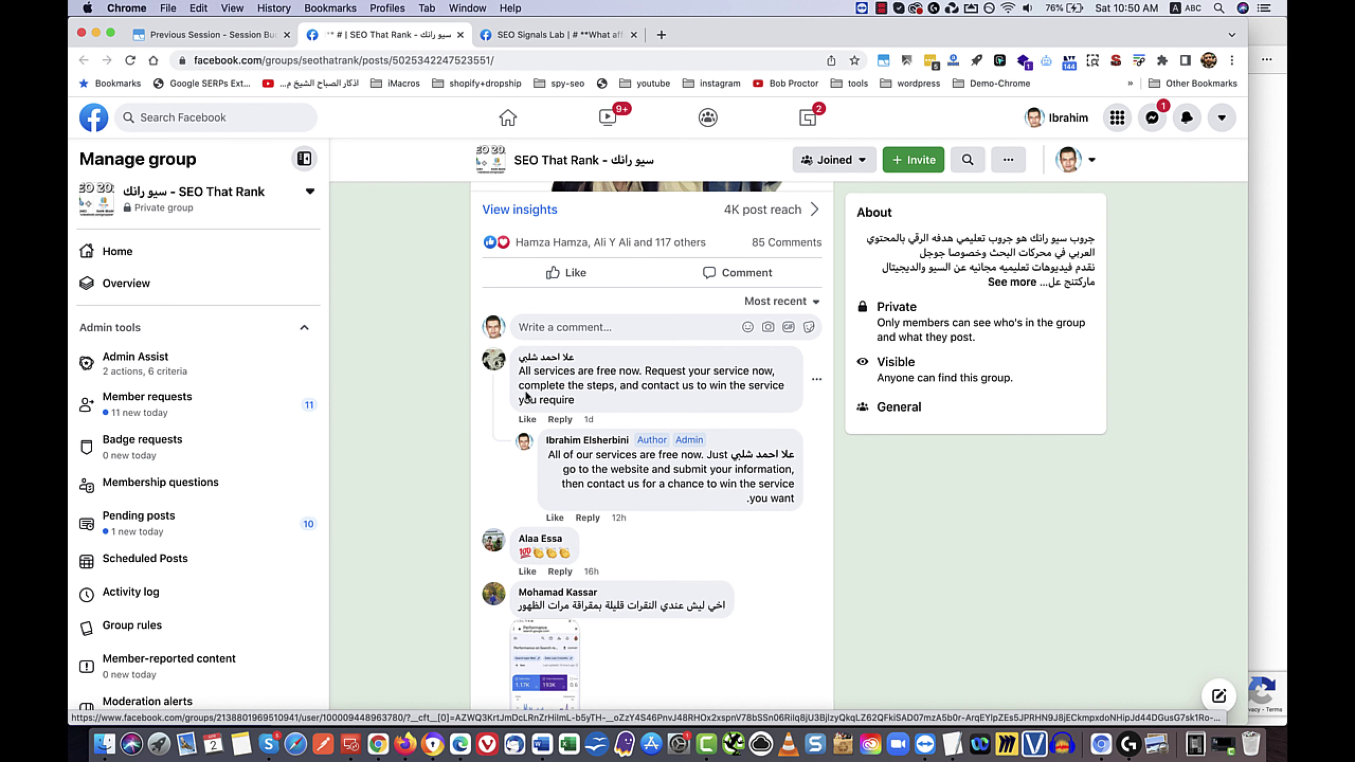
{"action": "scroll", "coordinate": [405, 464], "scroll_direction": "down", "scroll_amount": 2}
{"action": "scroll", "coordinate": [405, 471], "scroll_direction": "down", "scroll_amount": 6}
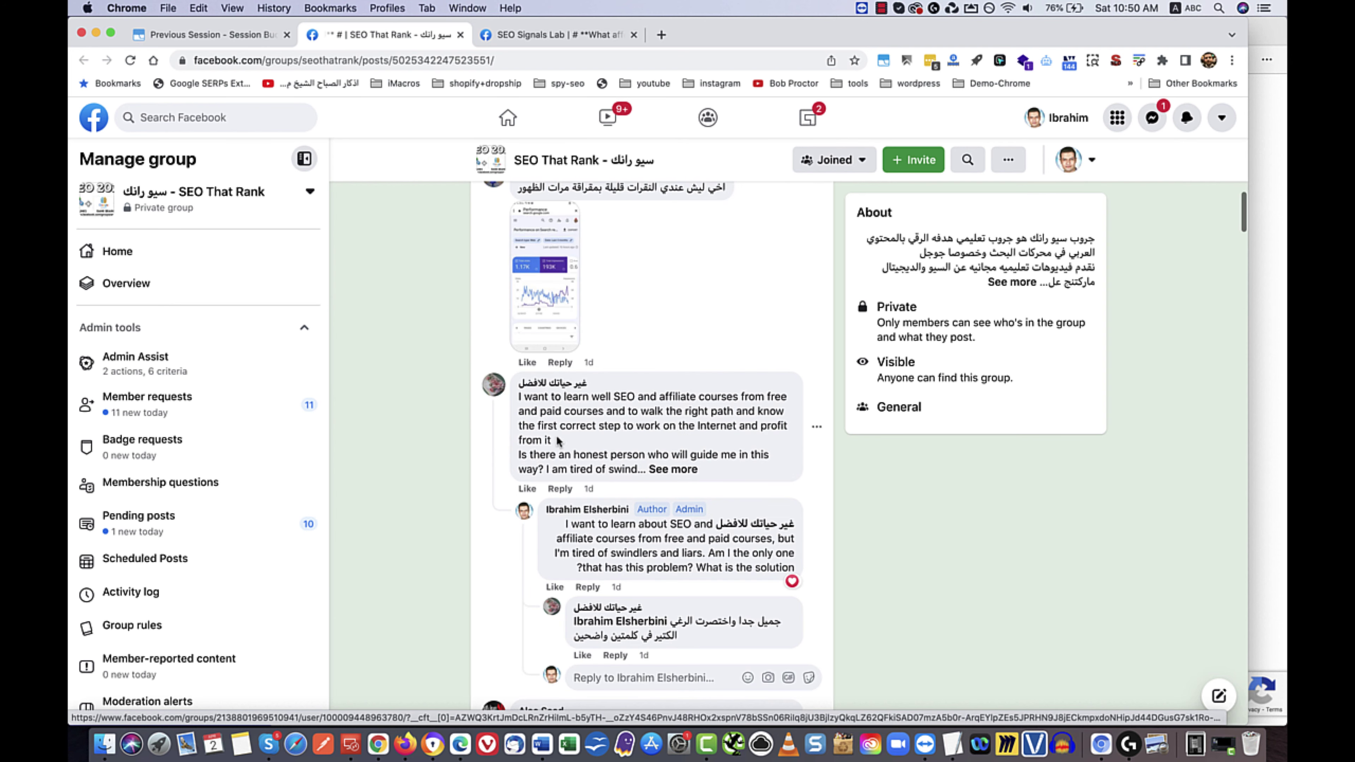
{"action": "scroll", "coordinate": [662, 469], "scroll_direction": "down", "scroll_amount": 10}
{"action": "left_click_drag", "start_coordinate": [519, 396], "coordinate": [637, 441]}
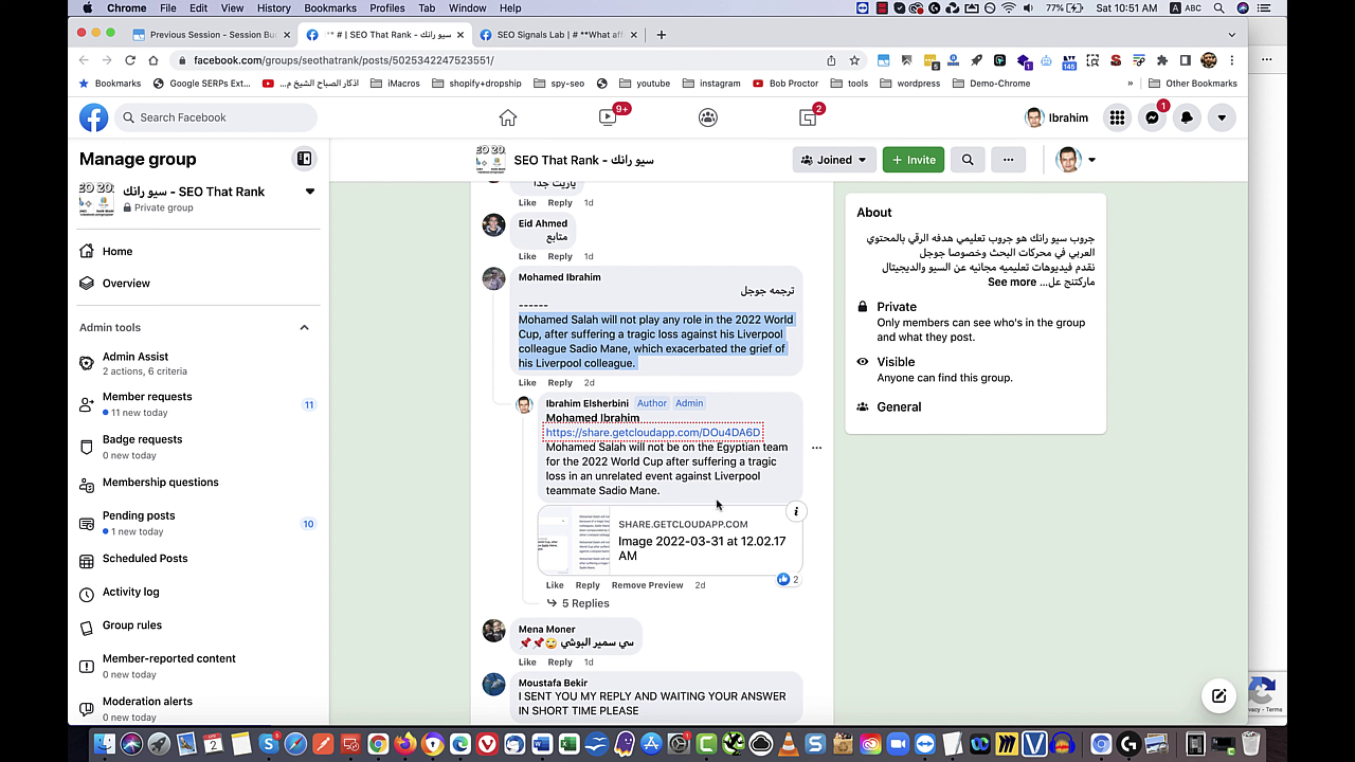
Step: View the shared screenshot linked in the reply to the Mohamed Salah comment, and return to the Facebook post
{"action": "scroll", "coordinate": [715, 498], "scroll_direction": "down", "scroll_amount": 3}
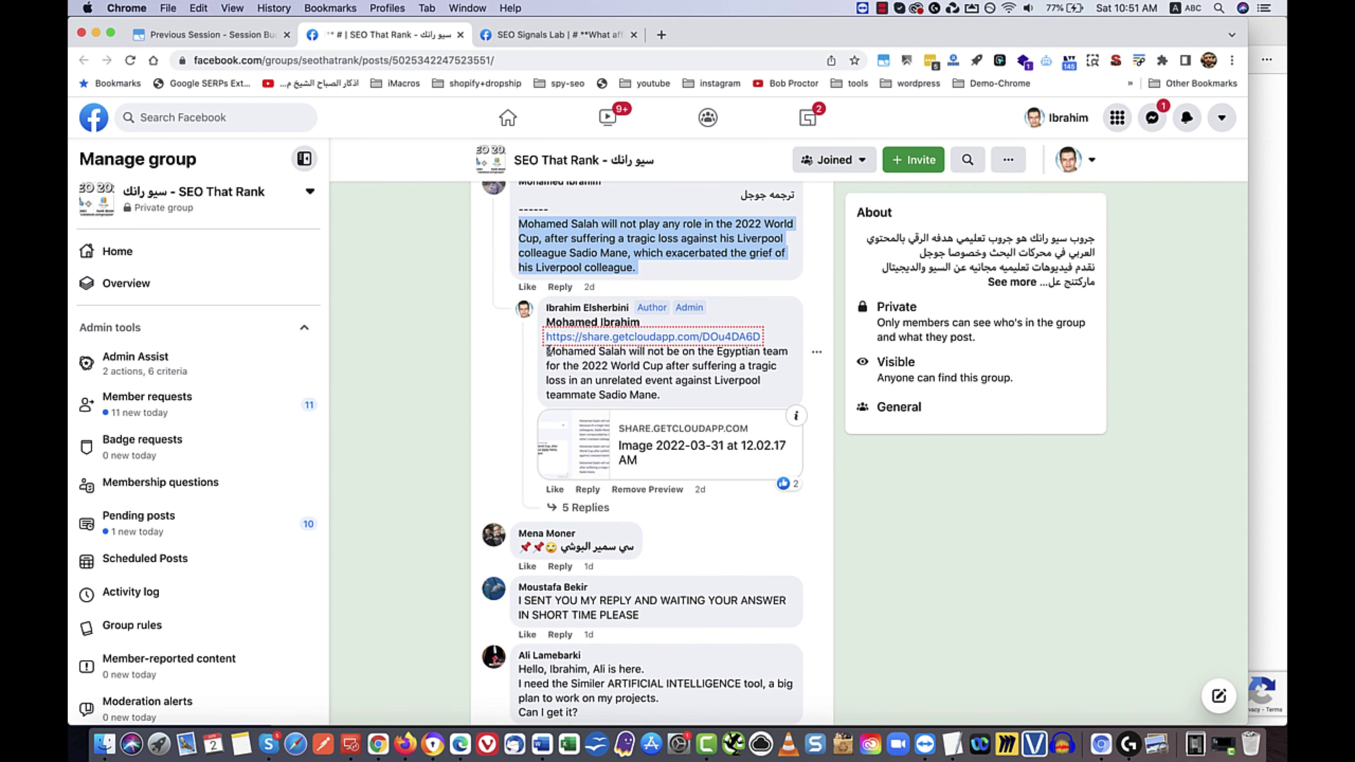
{"action": "left_click", "coordinate": [596, 336]}
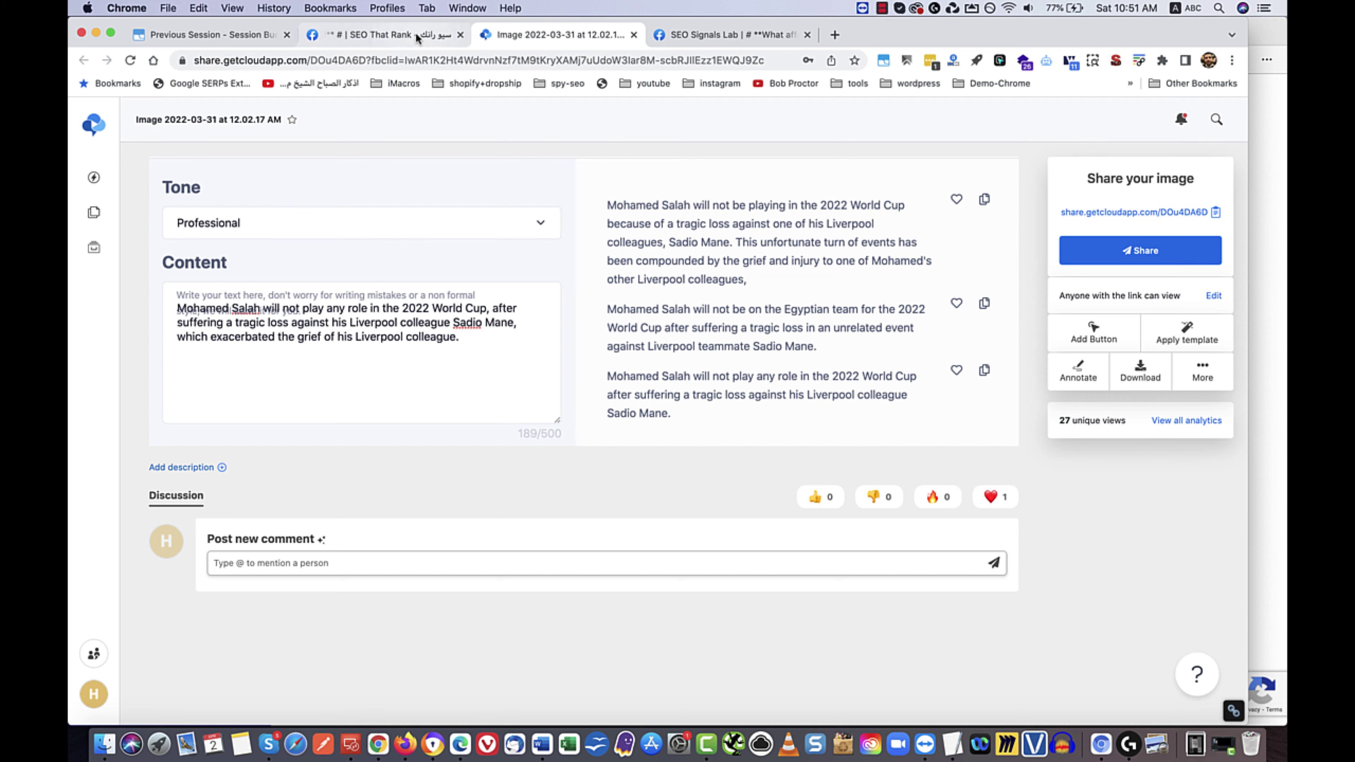
{"action": "left_click", "coordinate": [421, 33]}
Step: Expand the replies under the Mohamed Salah rewrite and read through the discussion
{"action": "scroll", "coordinate": [586, 373], "scroll_direction": "down", "scroll_amount": 2}
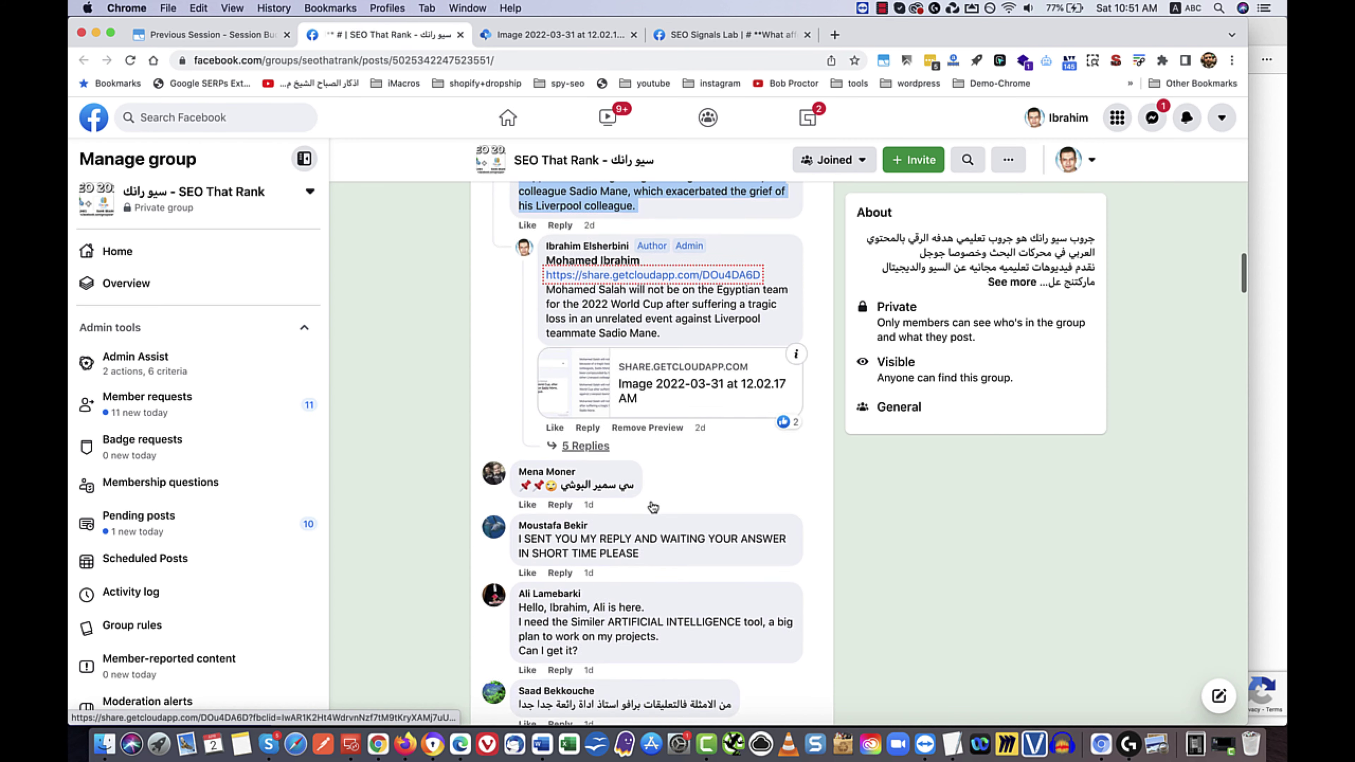
{"action": "left_click", "coordinate": [585, 434]}
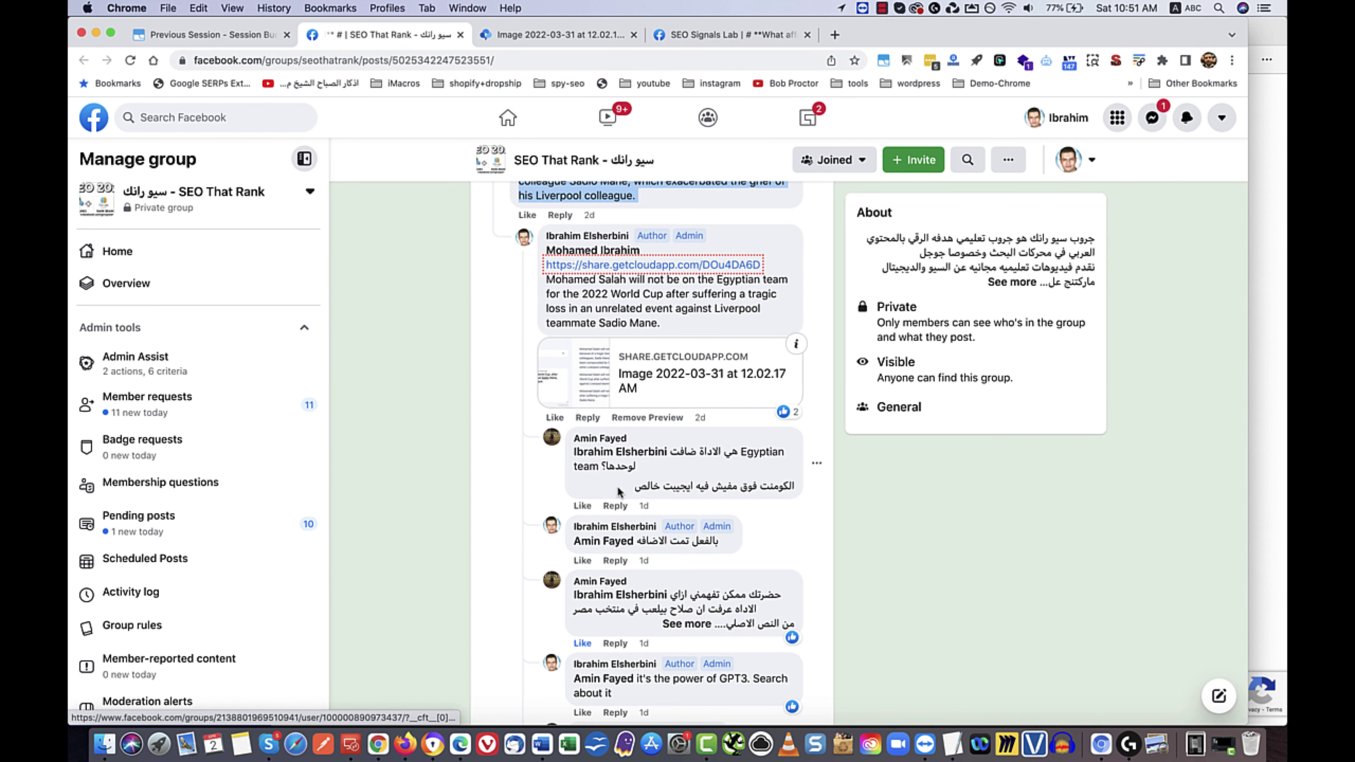
{"action": "scroll", "coordinate": [597, 437], "scroll_direction": "down", "scroll_amount": 2}
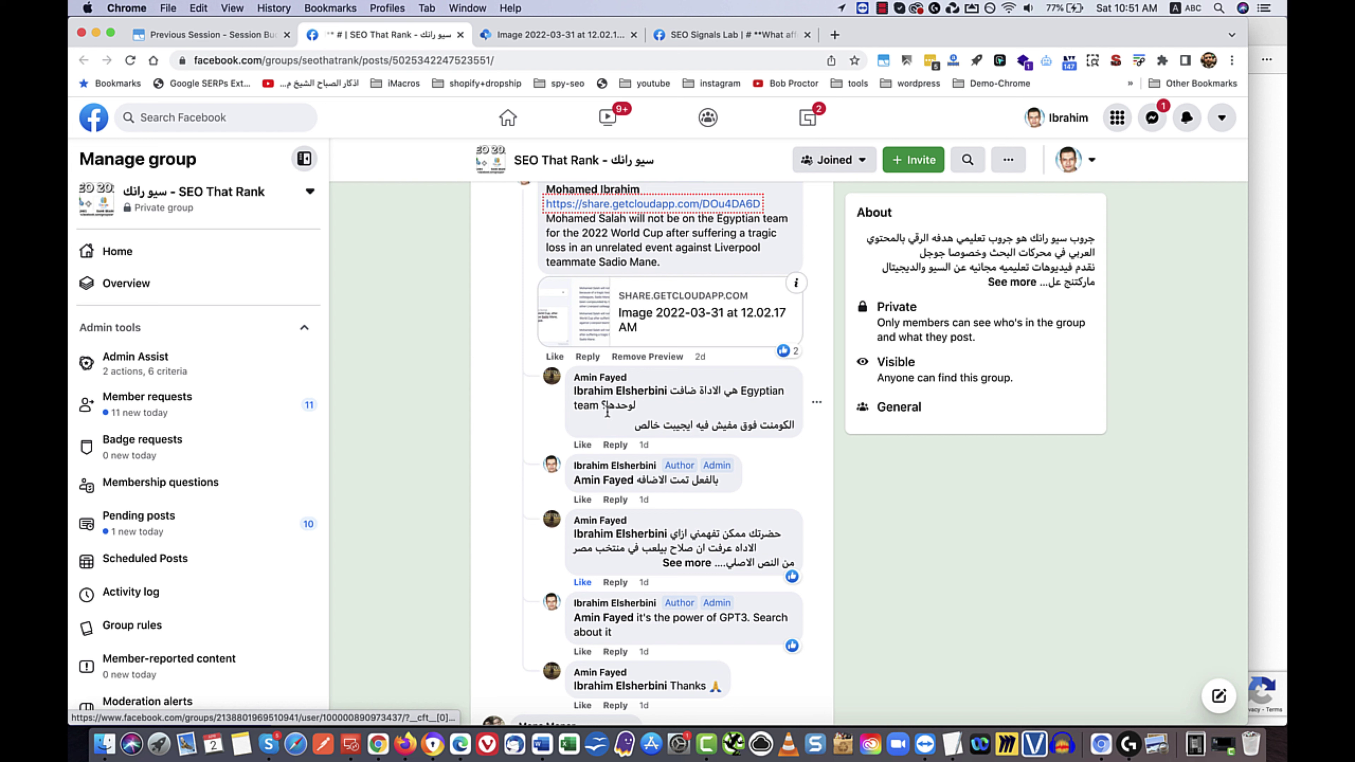
{"action": "scroll", "coordinate": [724, 424], "scroll_direction": "down", "scroll_amount": 4}
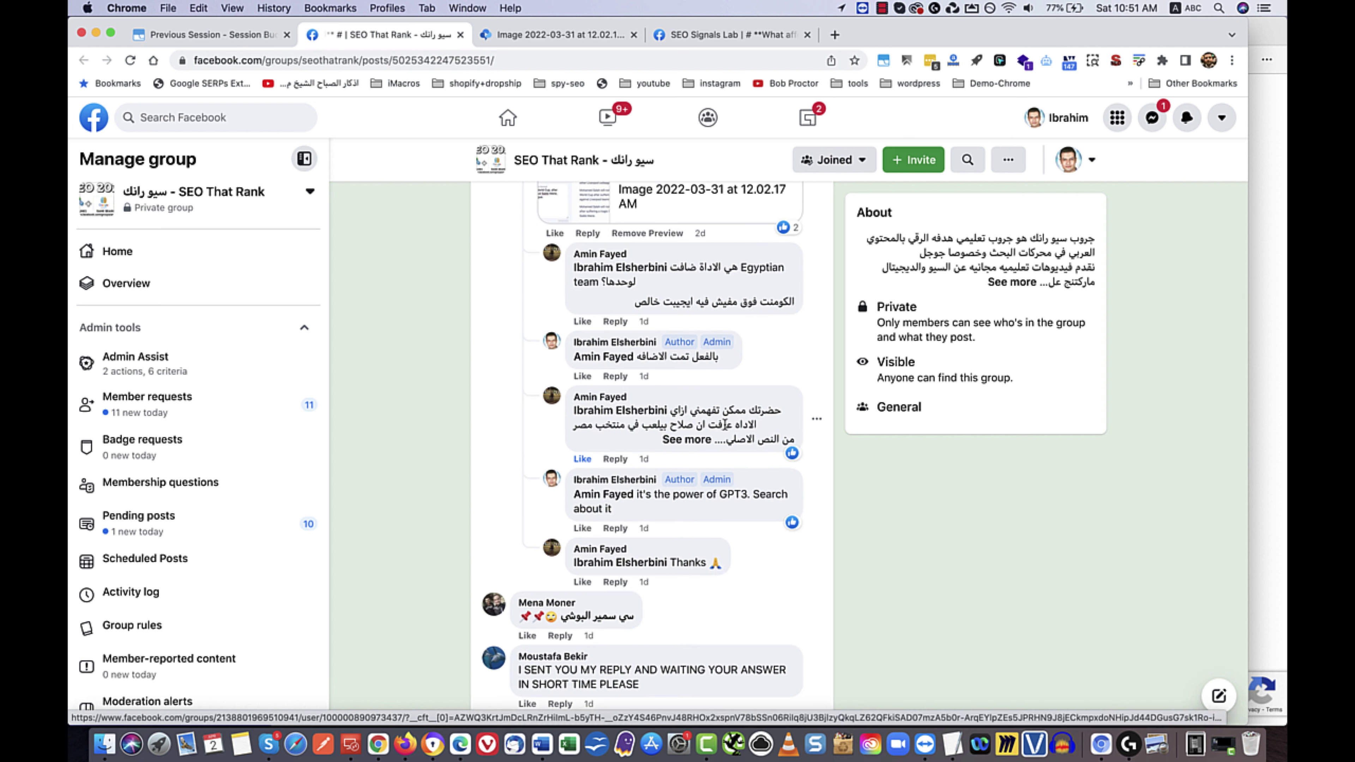
{"action": "scroll", "coordinate": [724, 424], "scroll_direction": "up", "scroll_amount": 7}
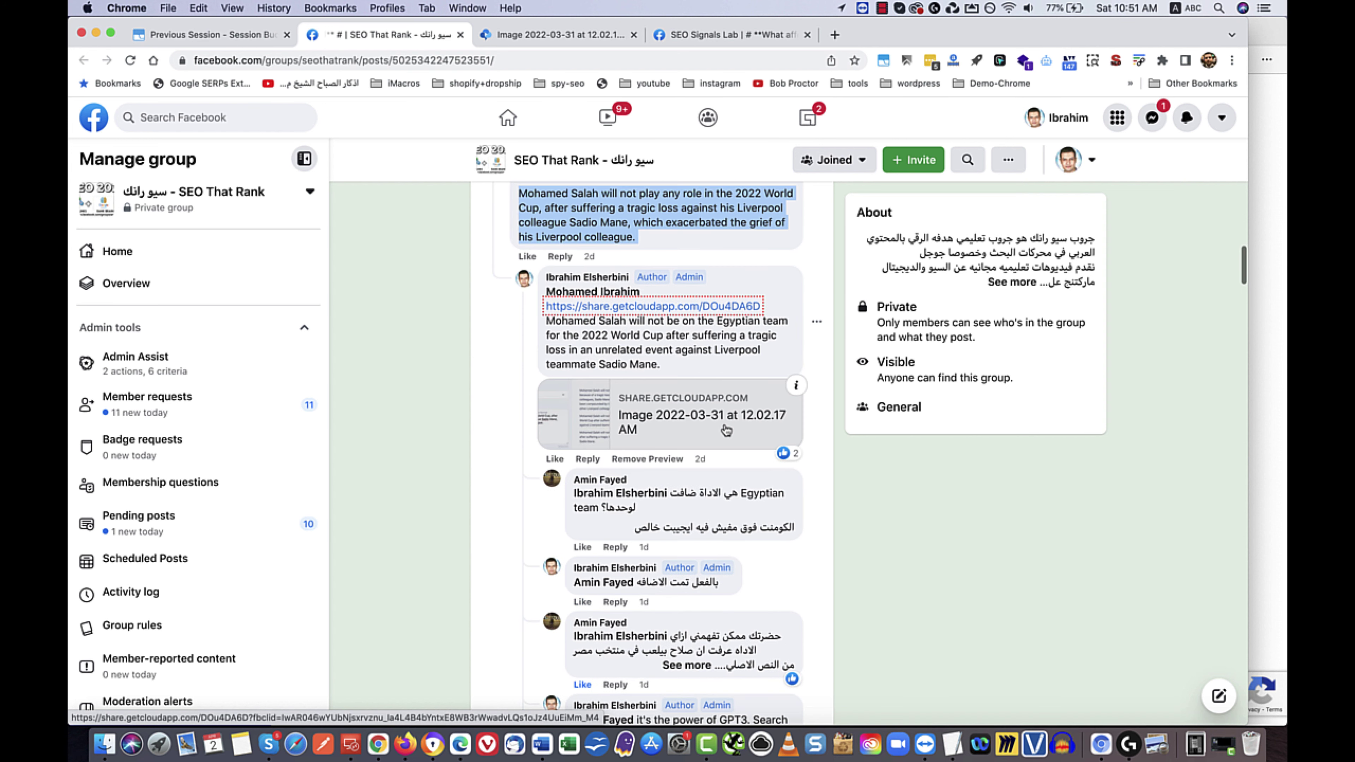